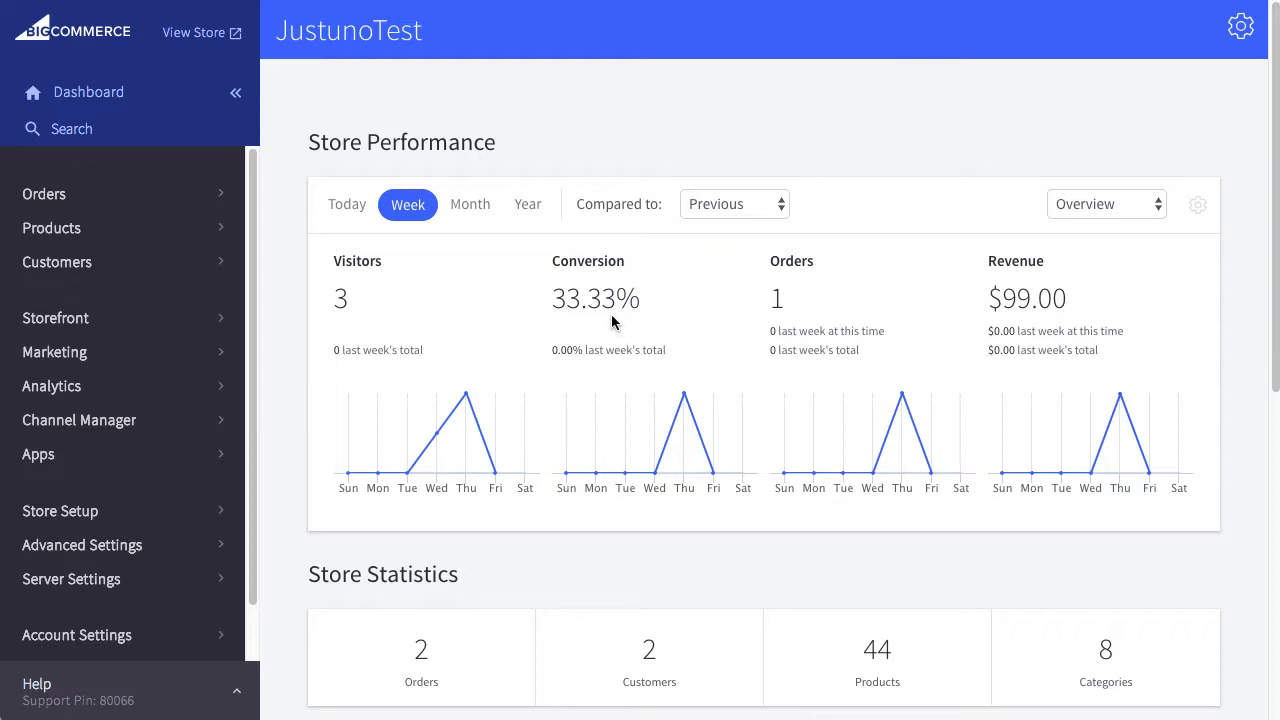
Search the Apps Marketplace for 'Justu' and start installing the Justuno app.
{"action": "left_click", "coordinate": [104, 457]}
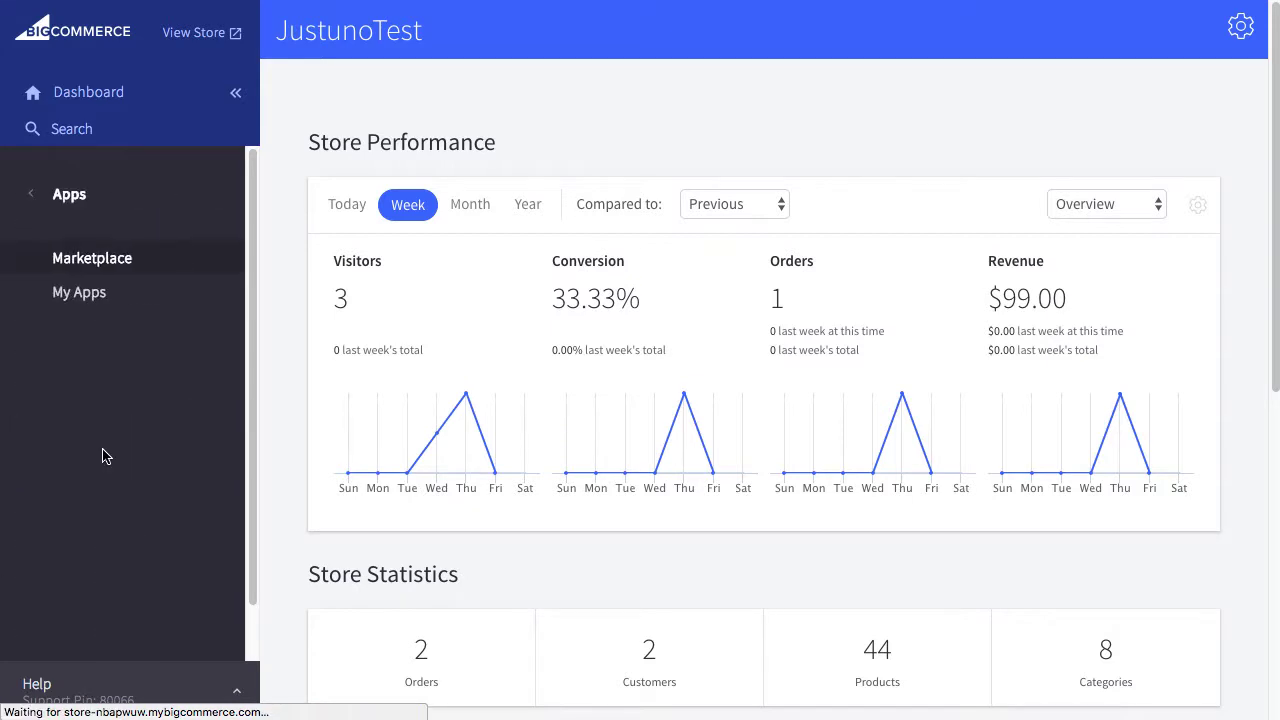
{"action": "left_click", "coordinate": [105, 260]}
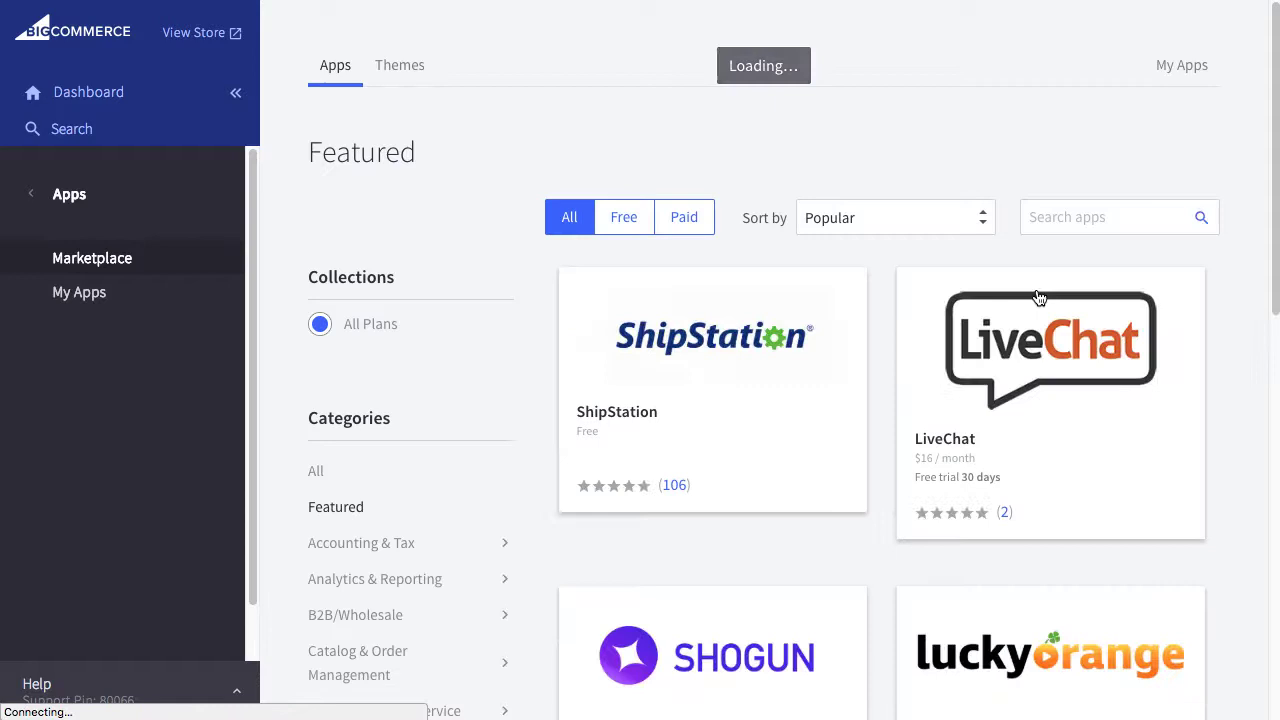
{"action": "left_click", "coordinate": [1089, 217]}
{"action": "type", "text": "Justuno"}
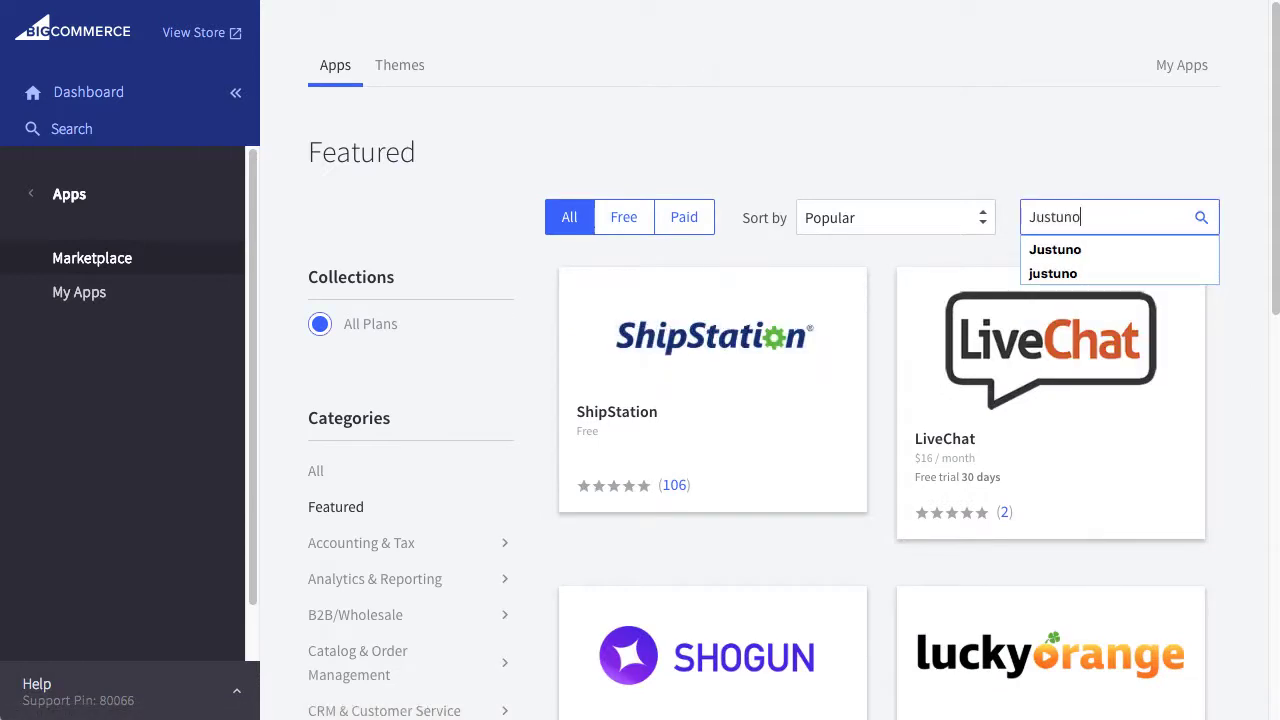
{"action": "key", "text": "Return"}
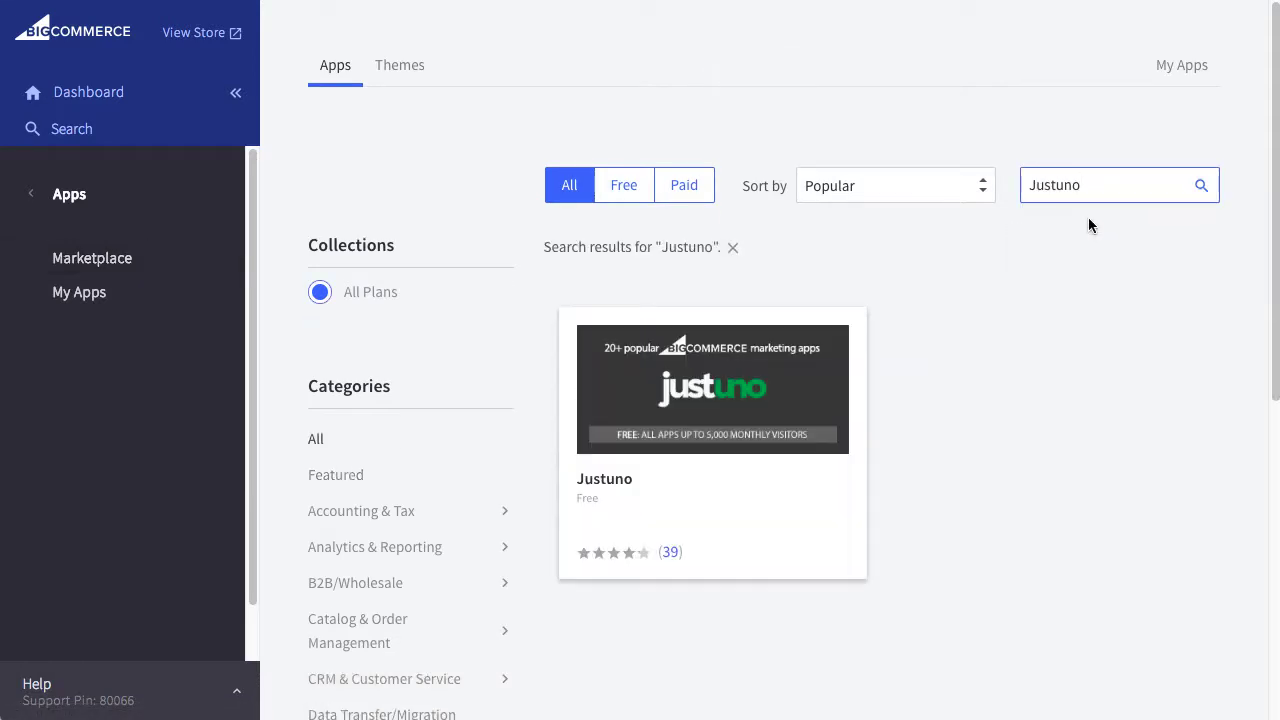
{"action": "left_click", "coordinate": [737, 428]}
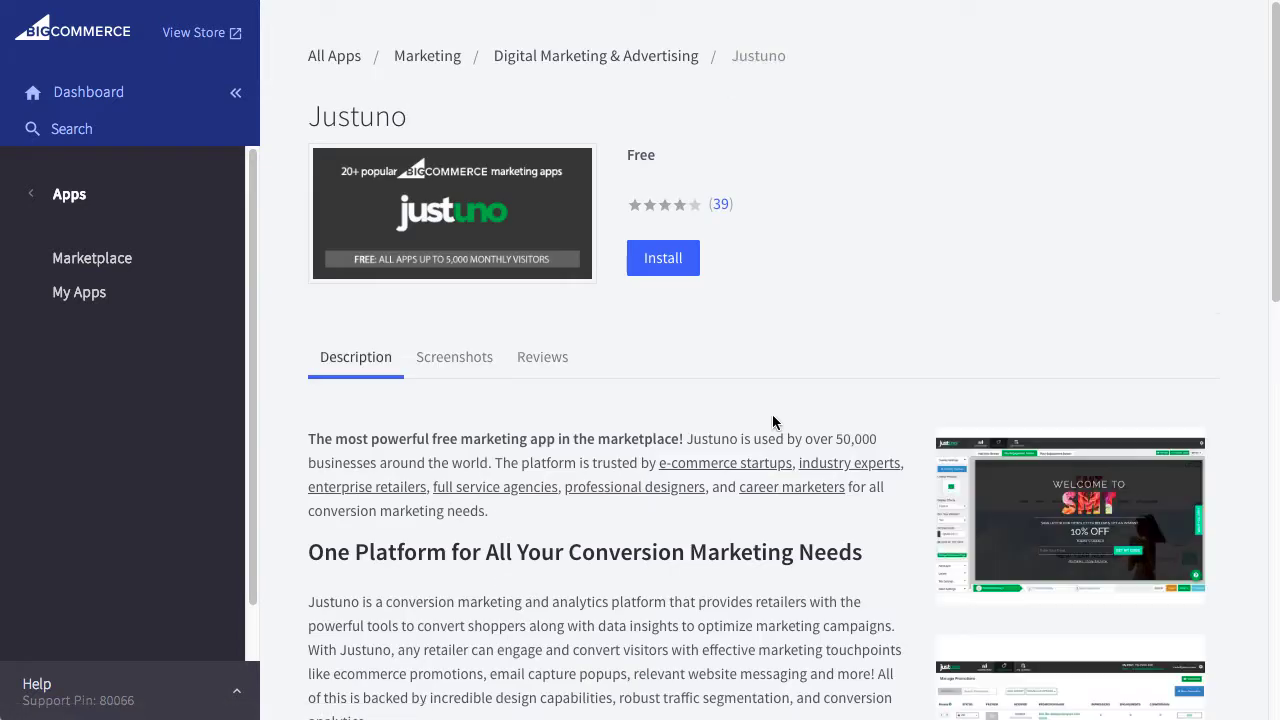
{"action": "left_click", "coordinate": [662, 259]}
Accept the PCI-DSS terms, grant store access, and create a Justuno account with email, password and phone.
{"action": "left_click", "coordinate": [740, 351]}
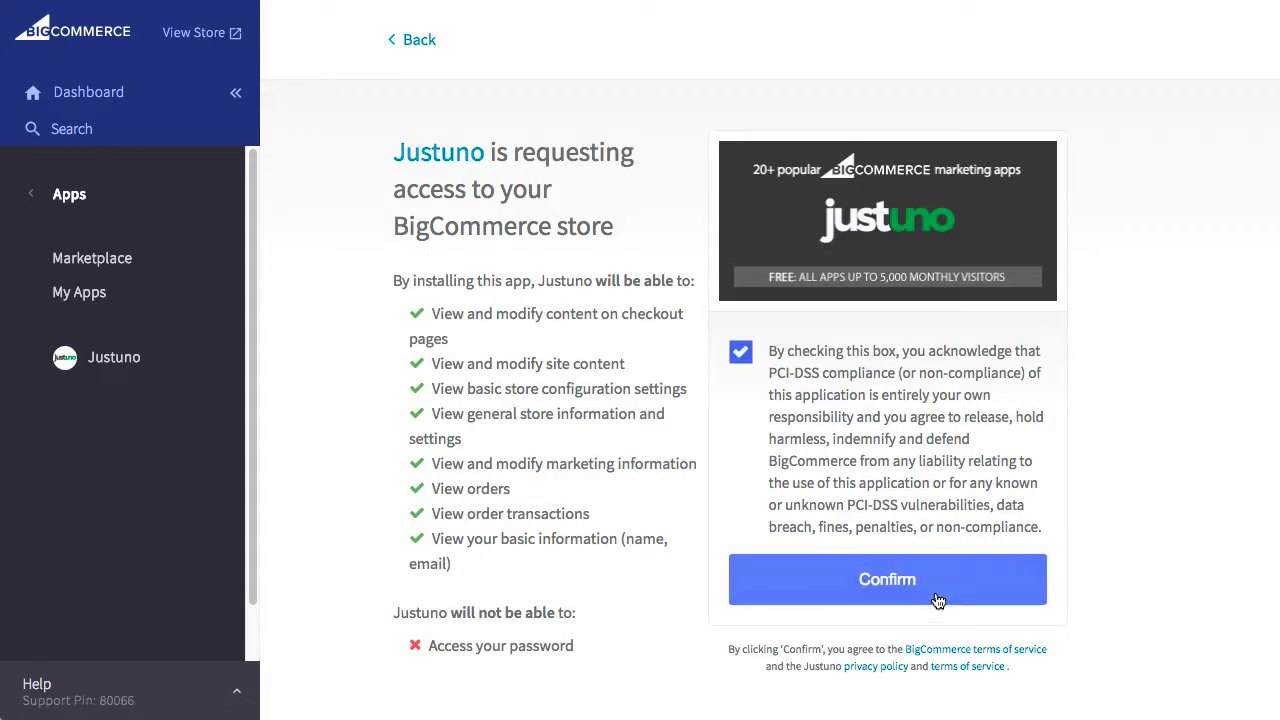
{"action": "left_click", "coordinate": [931, 593]}
{"action": "left_click", "coordinate": [880, 455]}
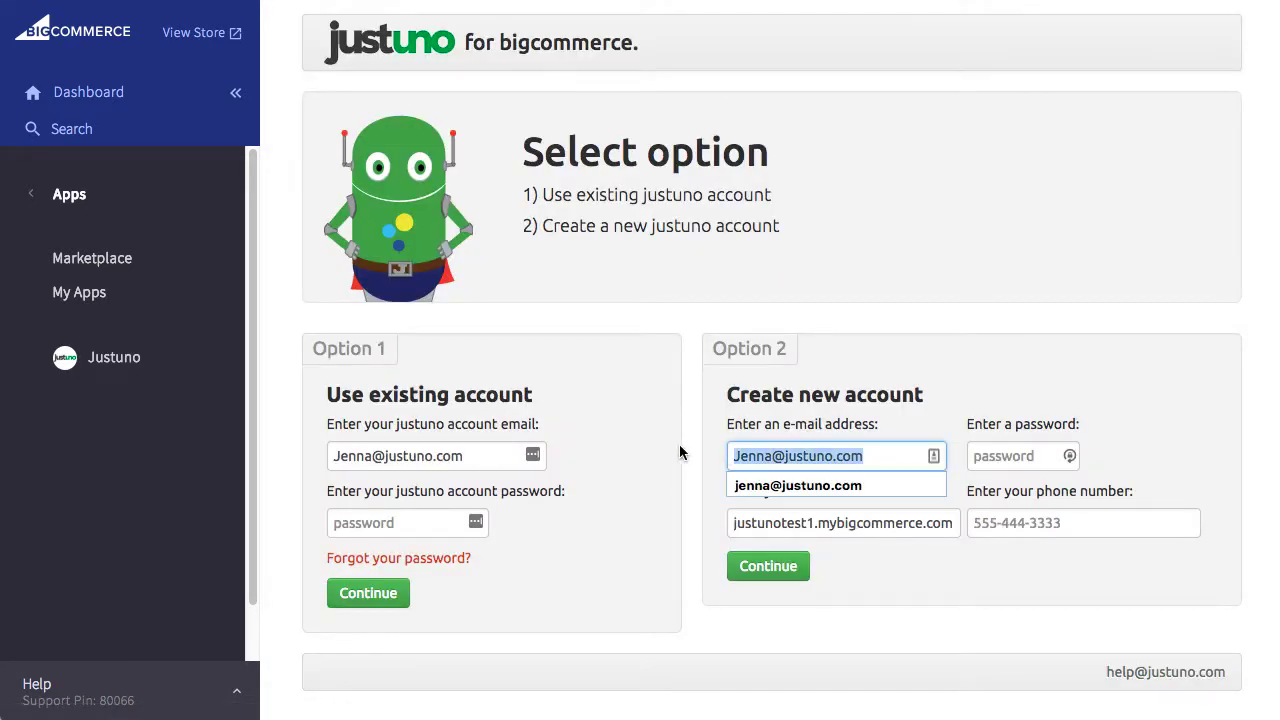
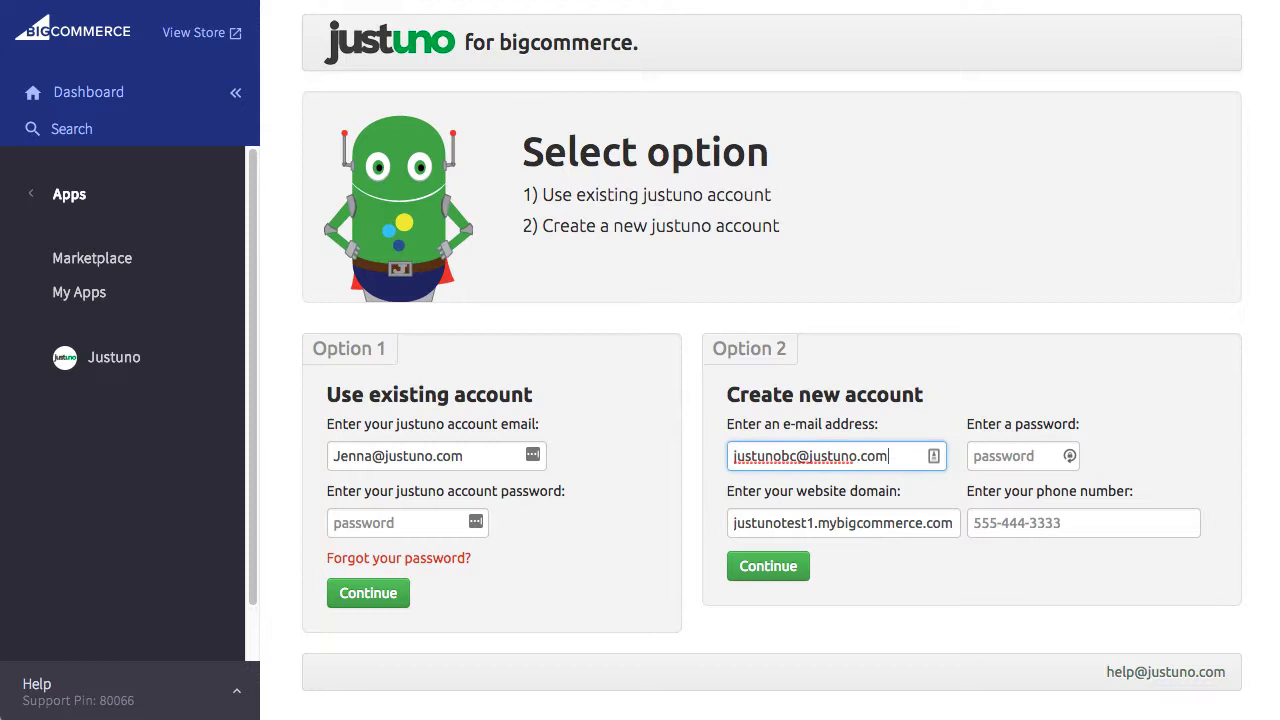
{"action": "left_click", "coordinate": [1020, 456]}
{"action": "type", "text": "password"}
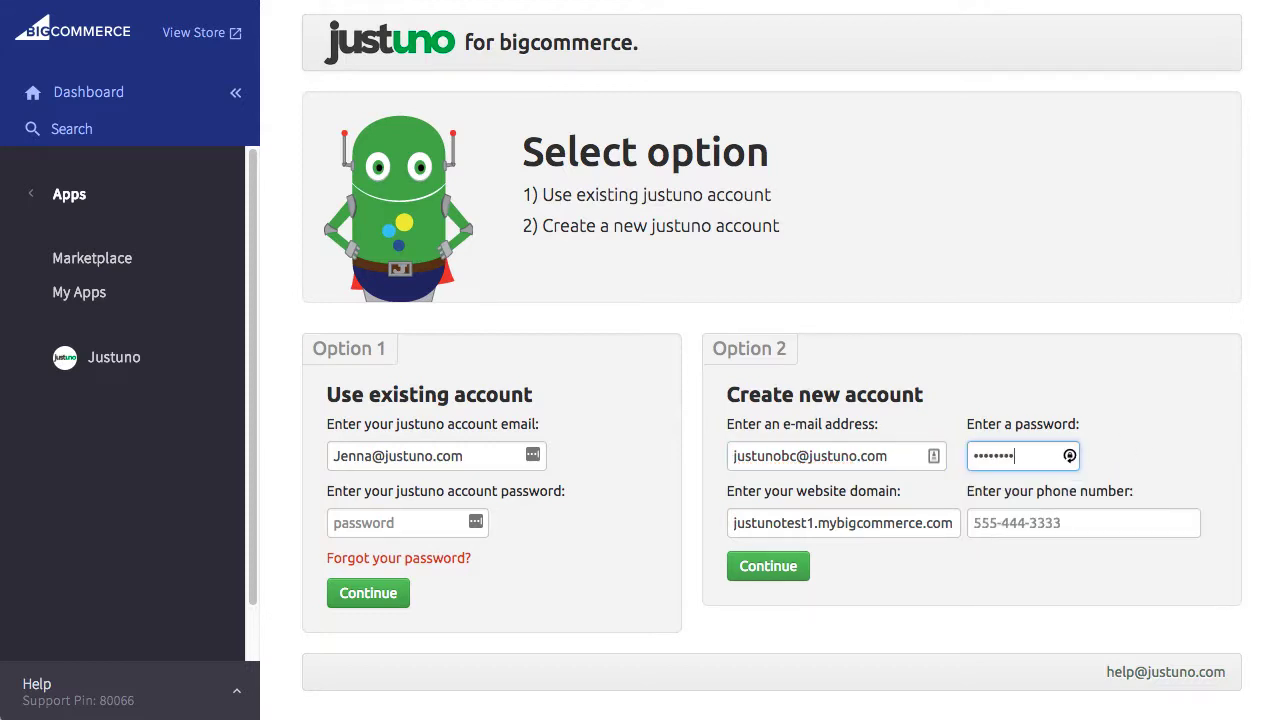
{"action": "left_click", "coordinate": [1010, 518]}
{"action": "left_click", "coordinate": [1016, 576]}
{"action": "left_click", "coordinate": [768, 566]}
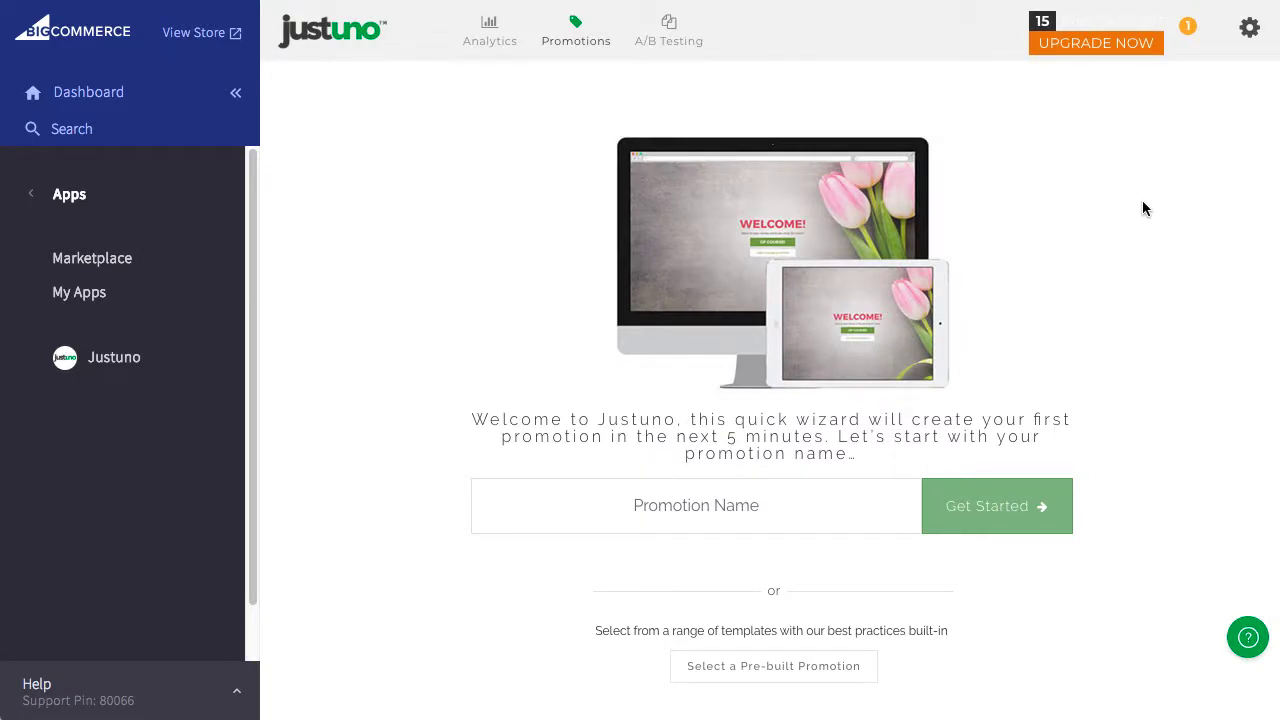
Name the promotion 'First Promotion' and begin the setup wizard.
{"action": "left_click", "coordinate": [668, 509]}
{"action": "type", "text": "First Promotion"}
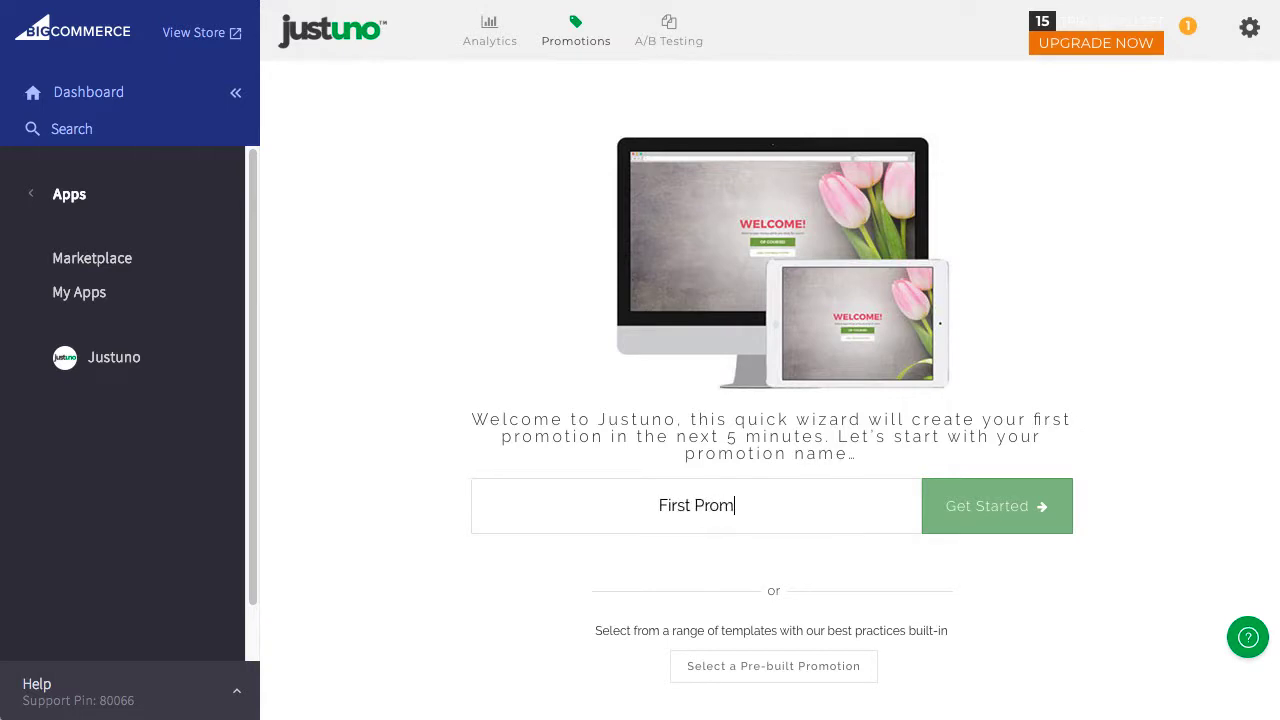
{"action": "left_click", "coordinate": [1015, 518]}
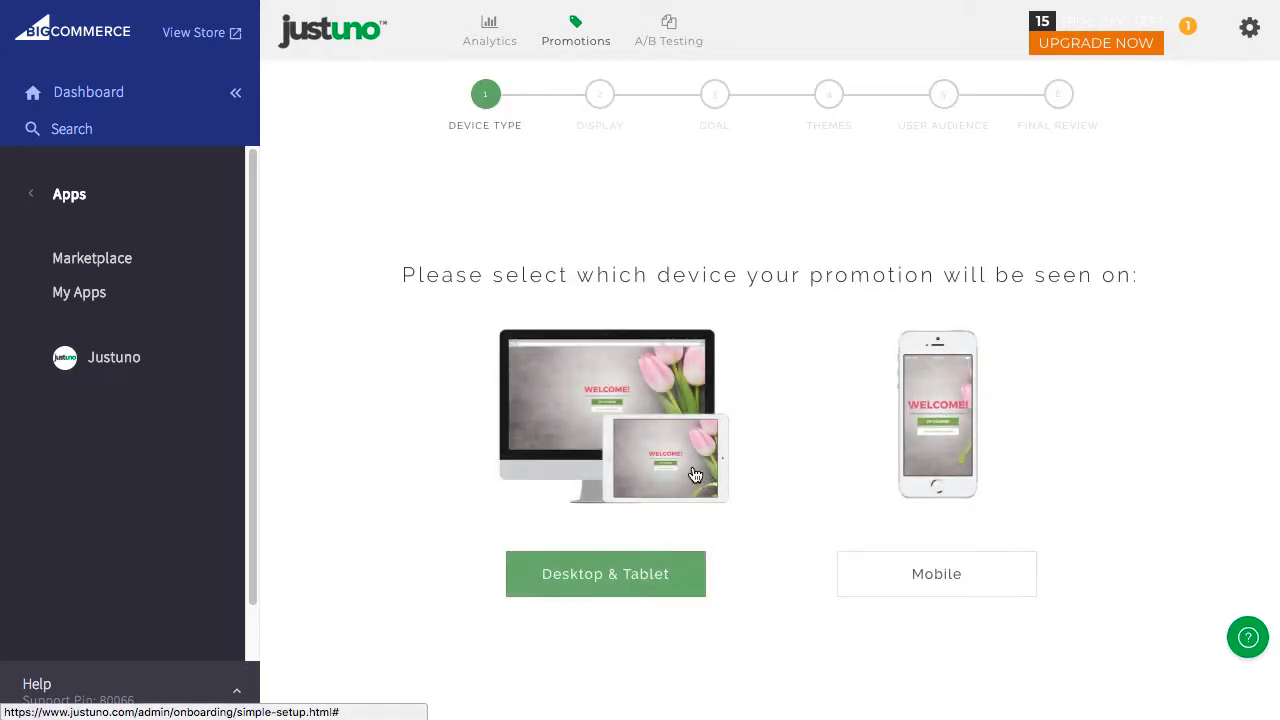
Target desktop and tablet, display the popup centered, and make it a Lead Capture.
{"action": "left_click", "coordinate": [603, 457]}
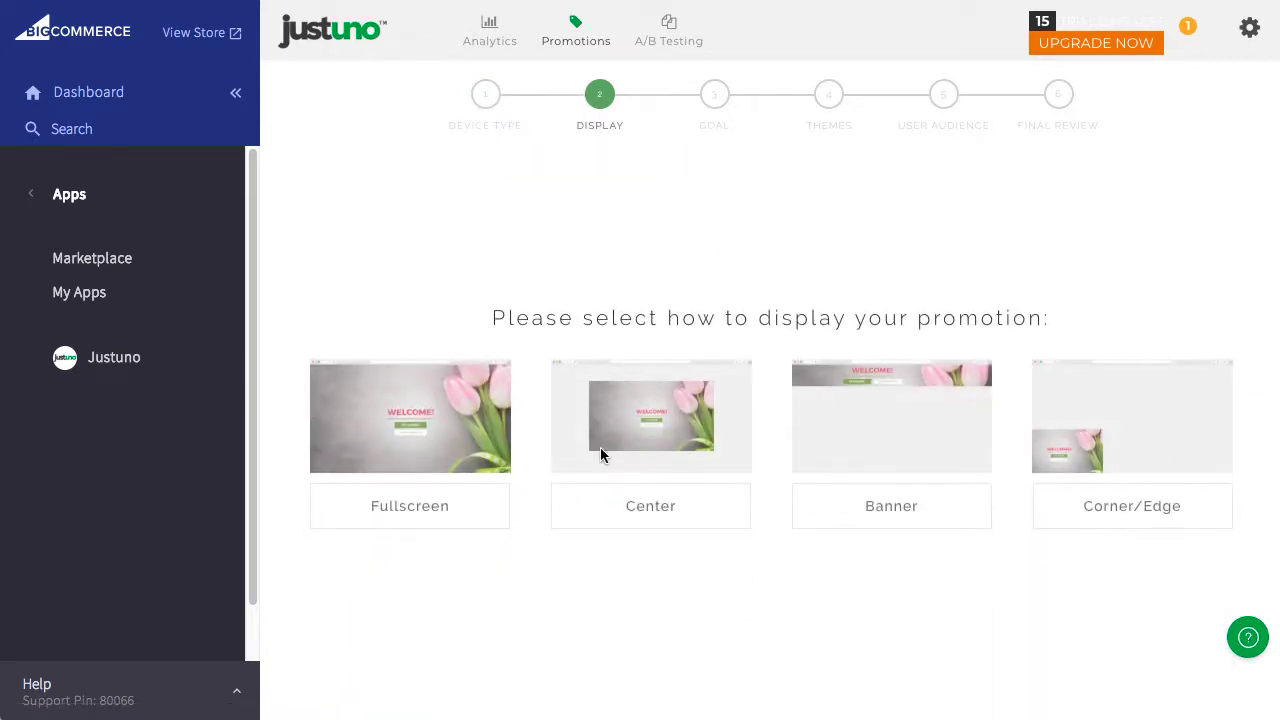
{"action": "left_click", "coordinate": [612, 509]}
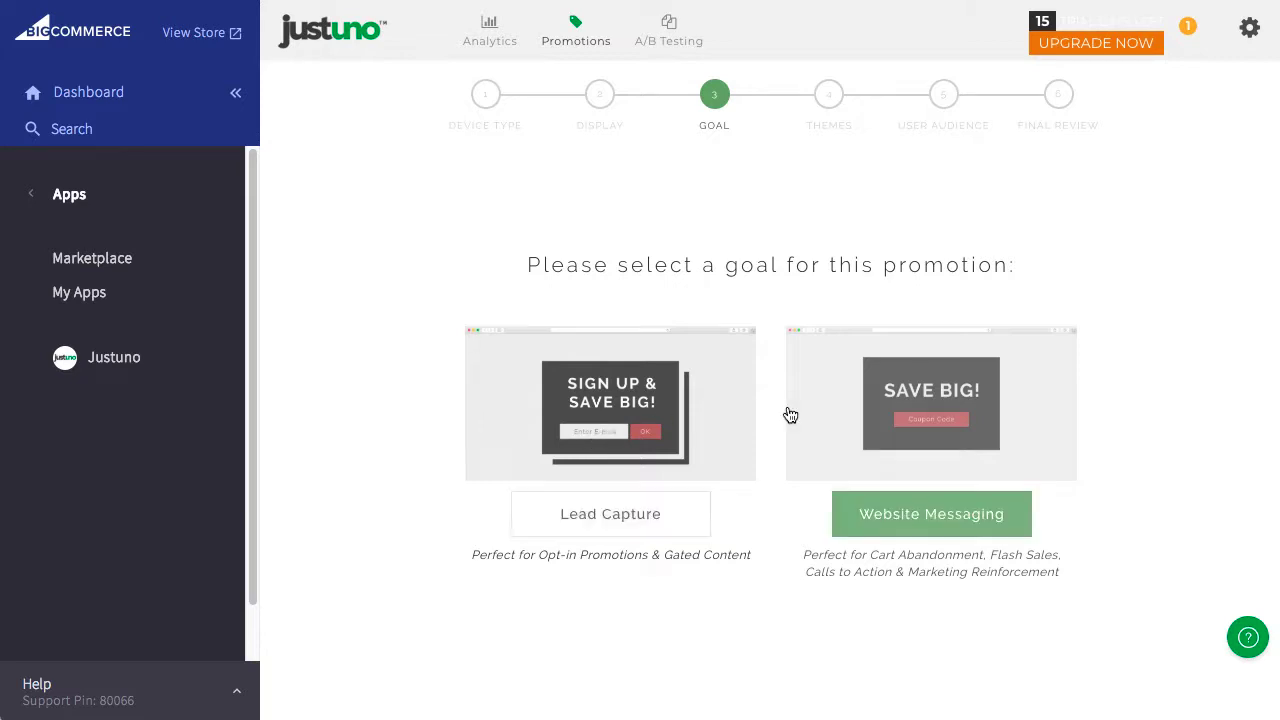
{"action": "left_click", "coordinate": [609, 516]}
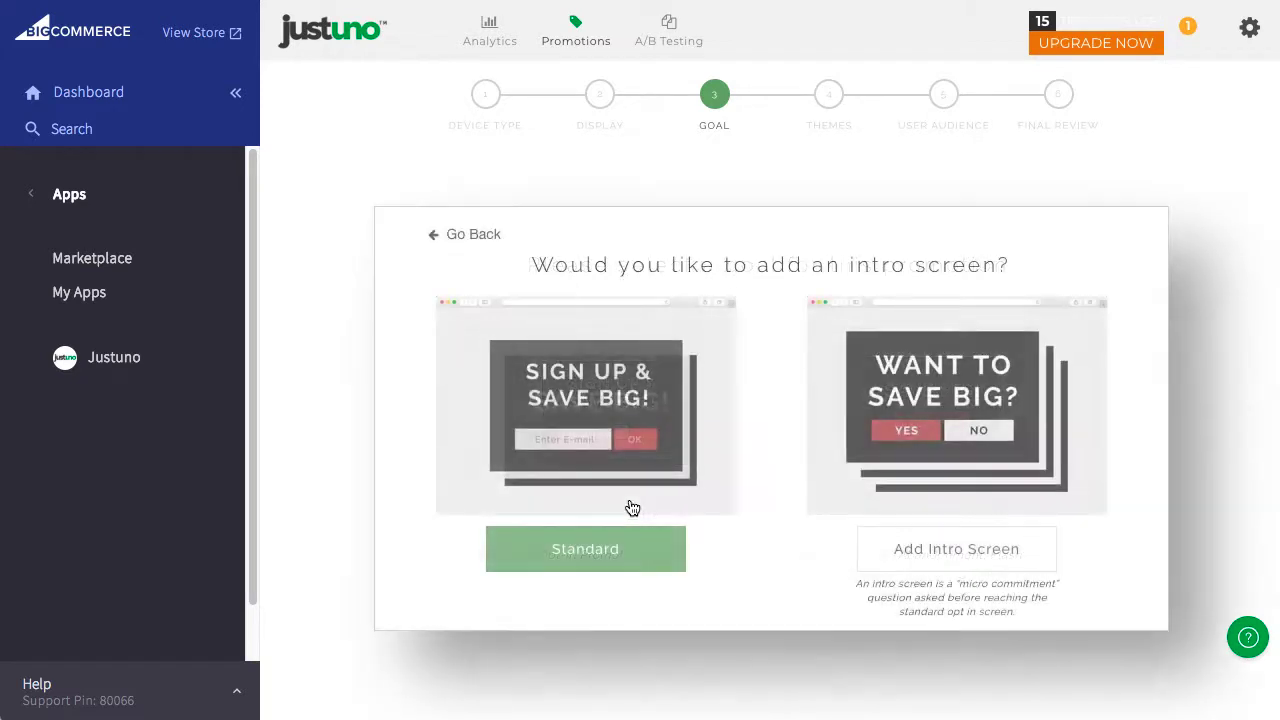
Add an intro screen and select a Save 10% theme from the Email Capture themes.
{"action": "left_click", "coordinate": [940, 557]}
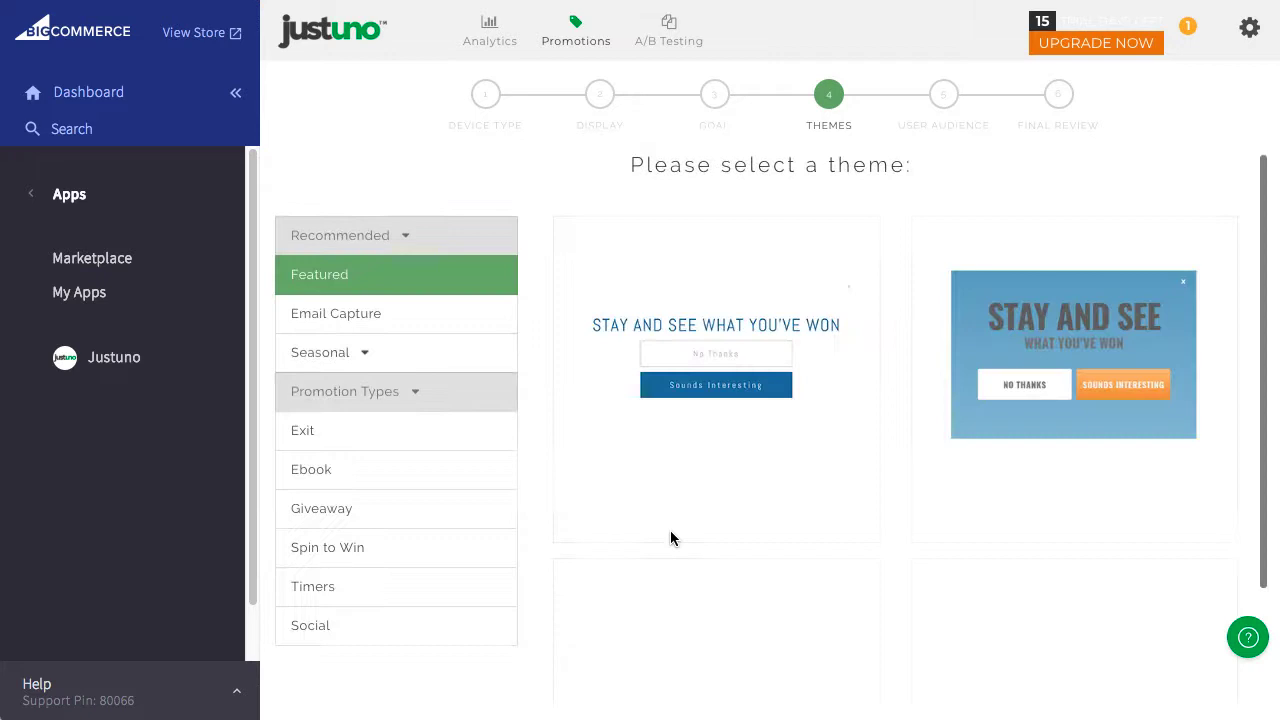
{"action": "left_click", "coordinate": [424, 316]}
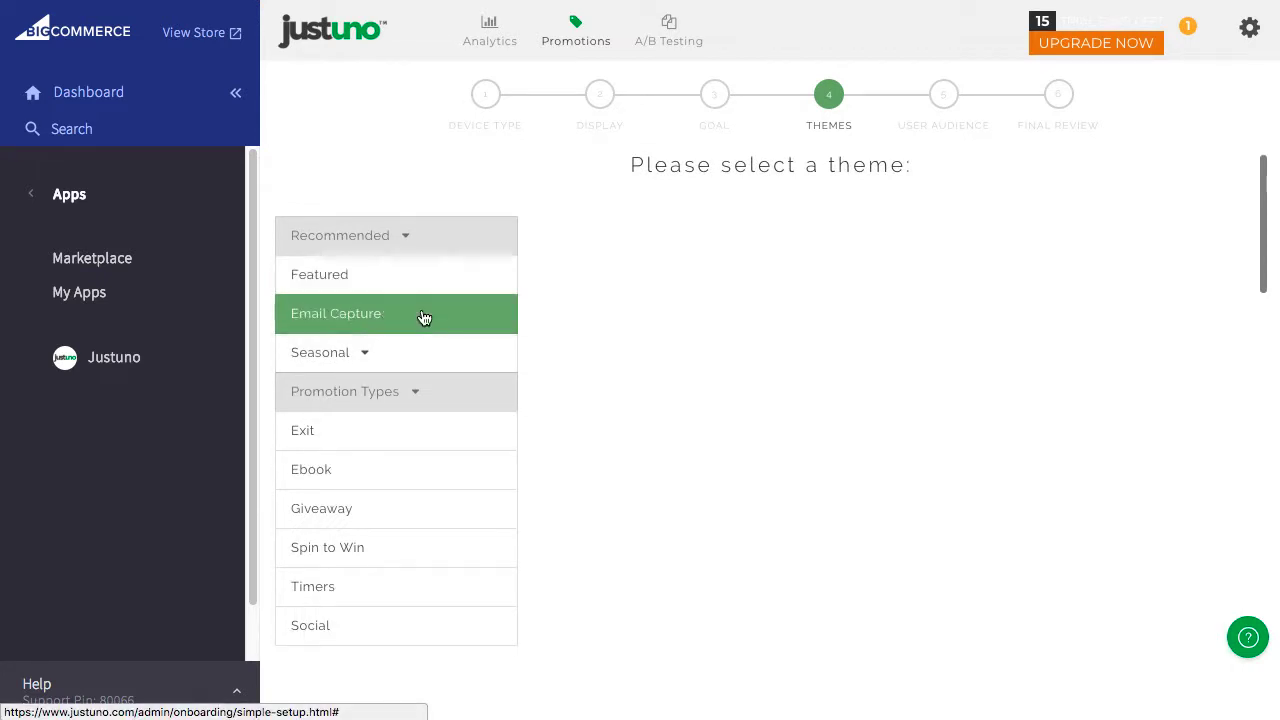
{"action": "scroll", "coordinate": [865, 509], "scroll_direction": "down", "scroll_amount": 10}
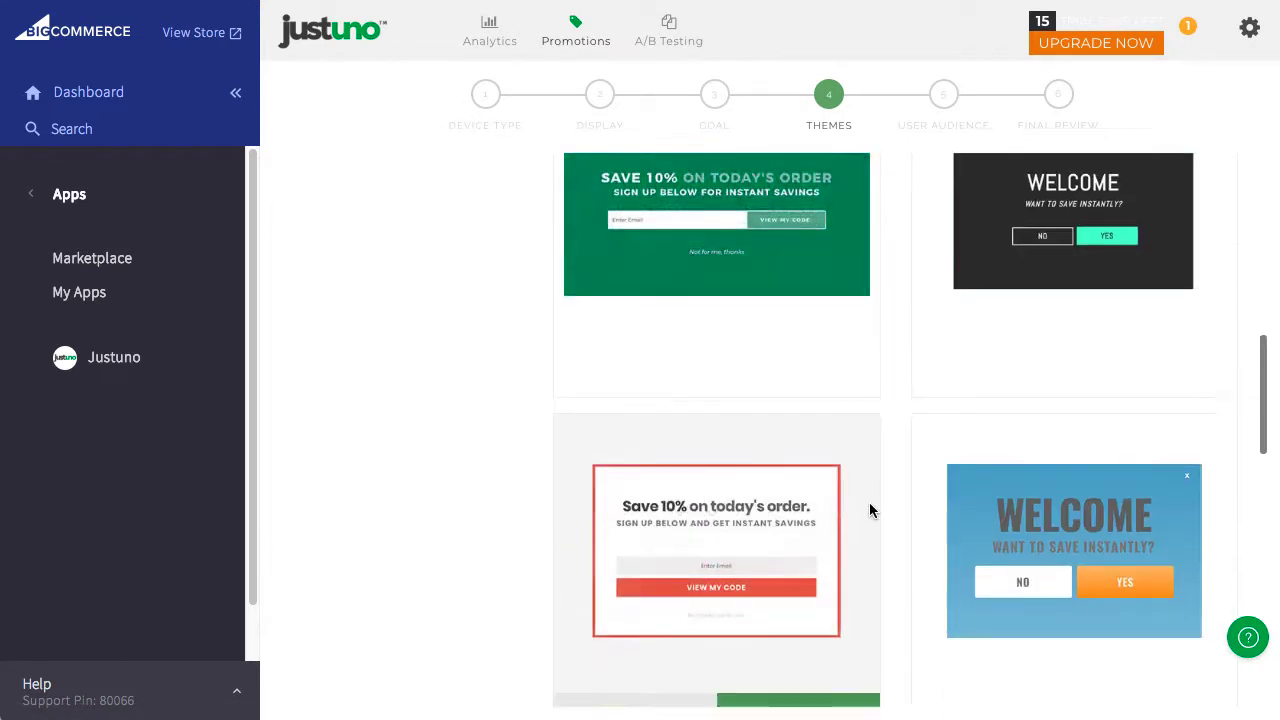
{"action": "scroll", "coordinate": [870, 510], "scroll_direction": "down", "scroll_amount": 4}
{"action": "left_click", "coordinate": [1122, 650]}
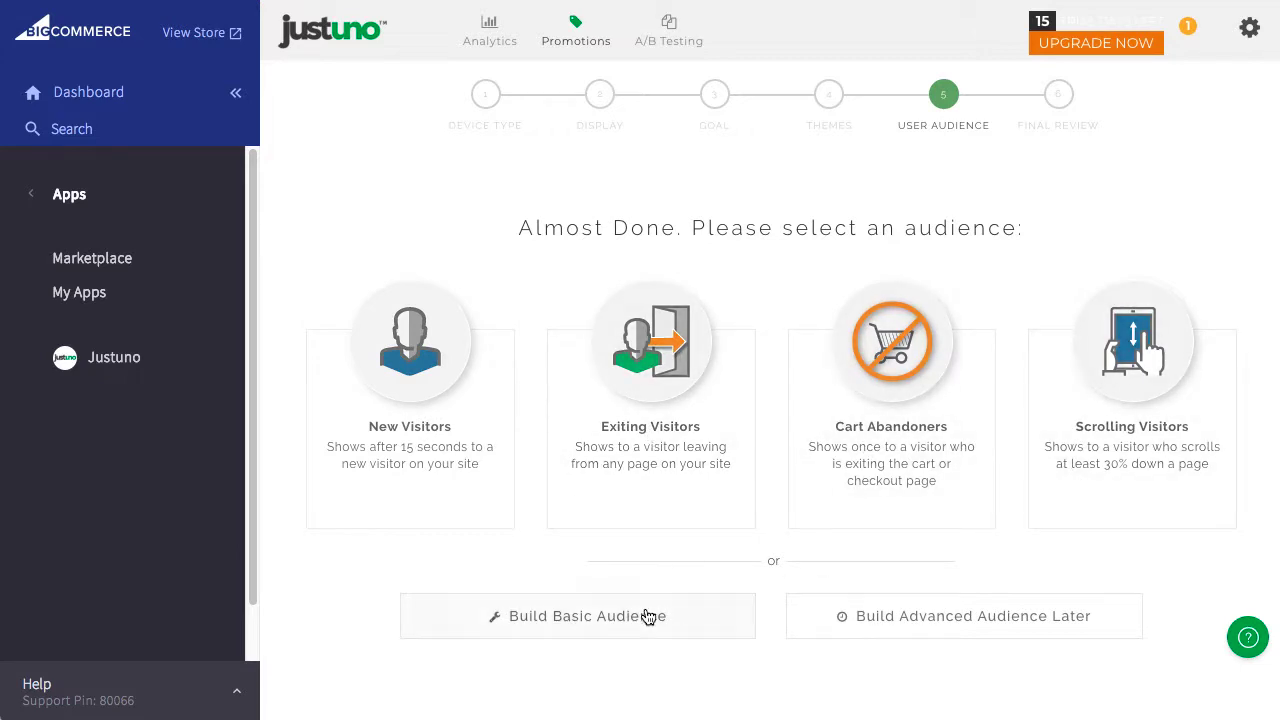
Build a basic audience showing the promotion on specific pages, at most 3 times.
{"action": "left_click", "coordinate": [571, 621]}
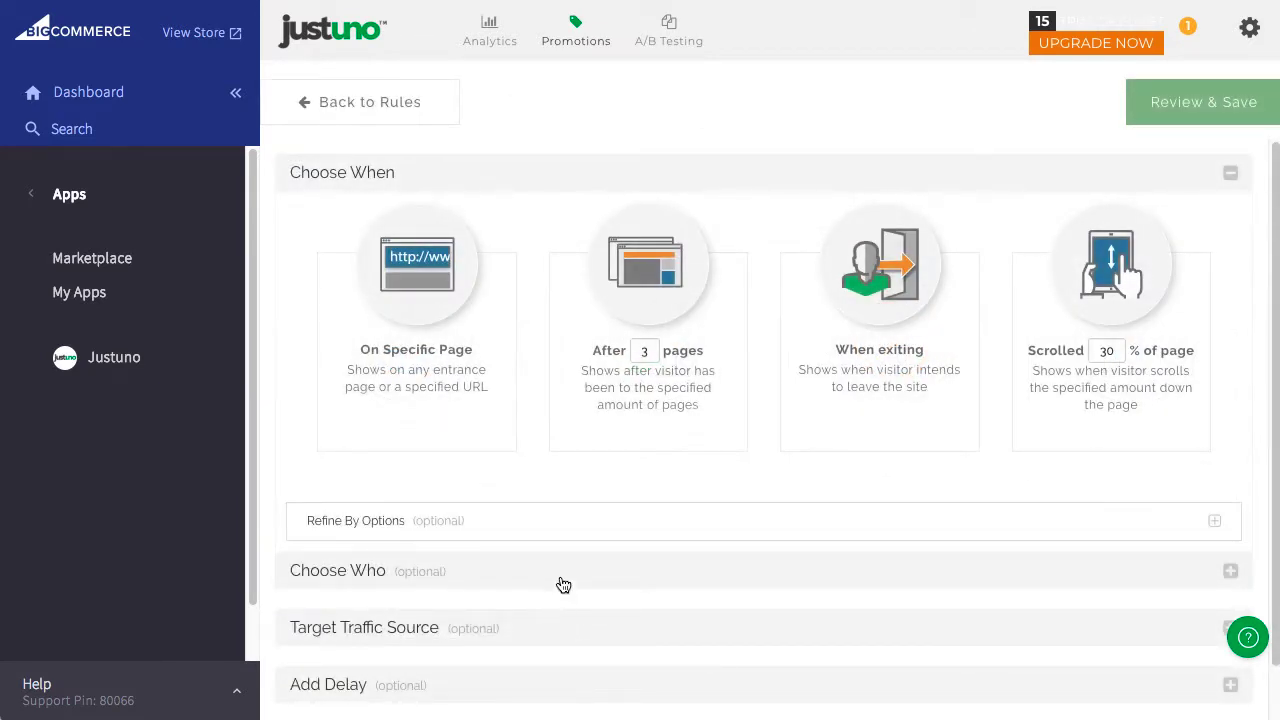
{"action": "left_click", "coordinate": [447, 362]}
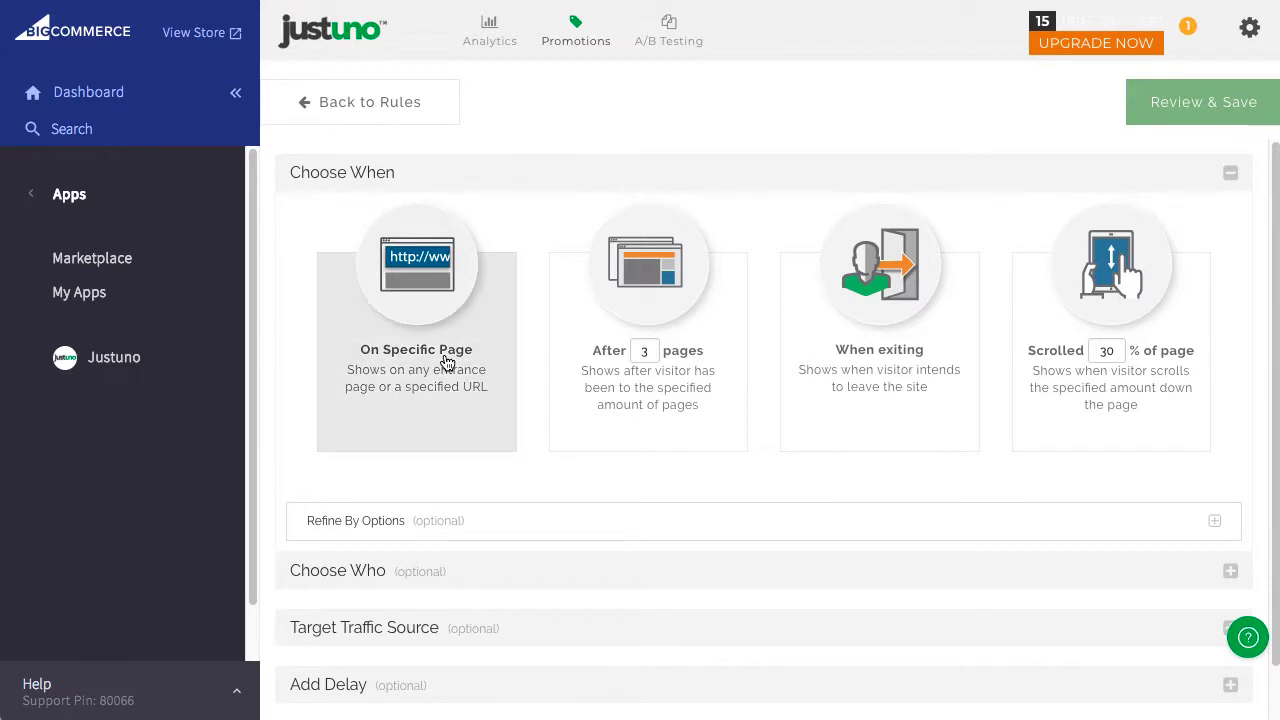
{"action": "left_click", "coordinate": [375, 523]}
{"action": "scroll", "coordinate": [758, 660], "scroll_direction": "down", "scroll_amount": 3}
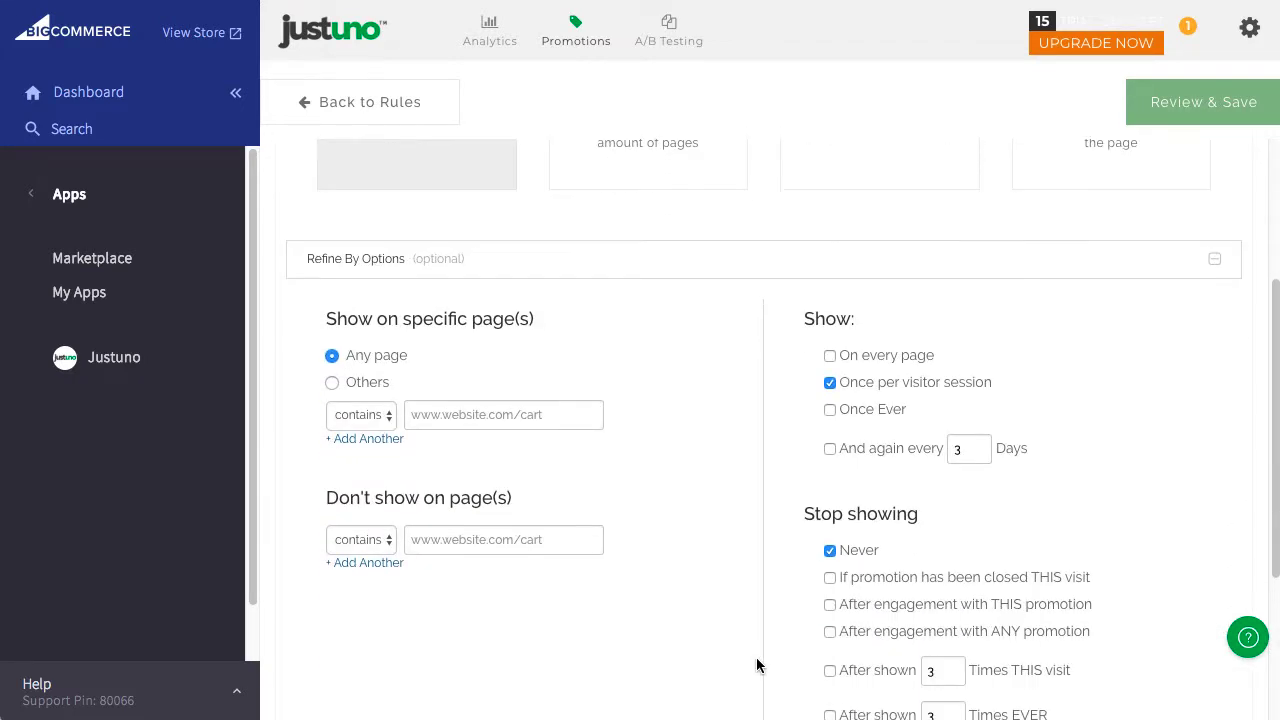
{"action": "scroll", "coordinate": [756, 660], "scroll_direction": "down", "scroll_amount": 2}
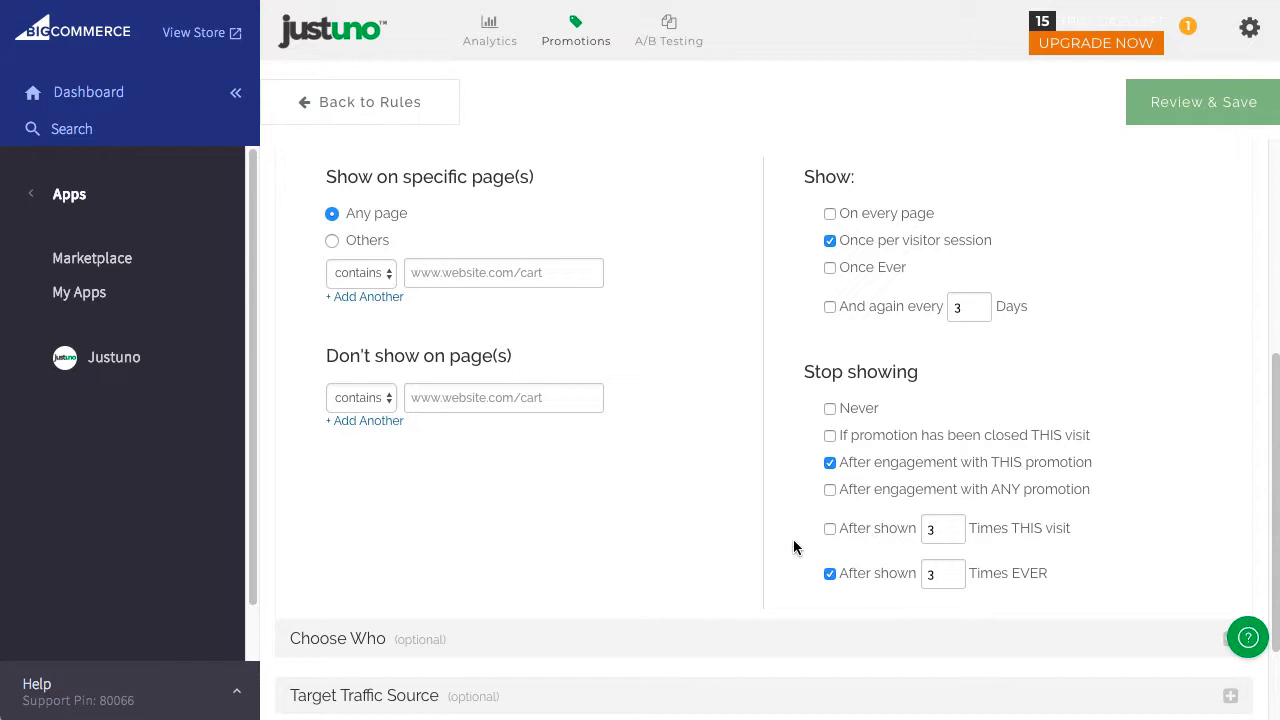
{"action": "scroll", "coordinate": [695, 538], "scroll_direction": "down", "scroll_amount": 2}
{"action": "left_click", "coordinate": [363, 515]}
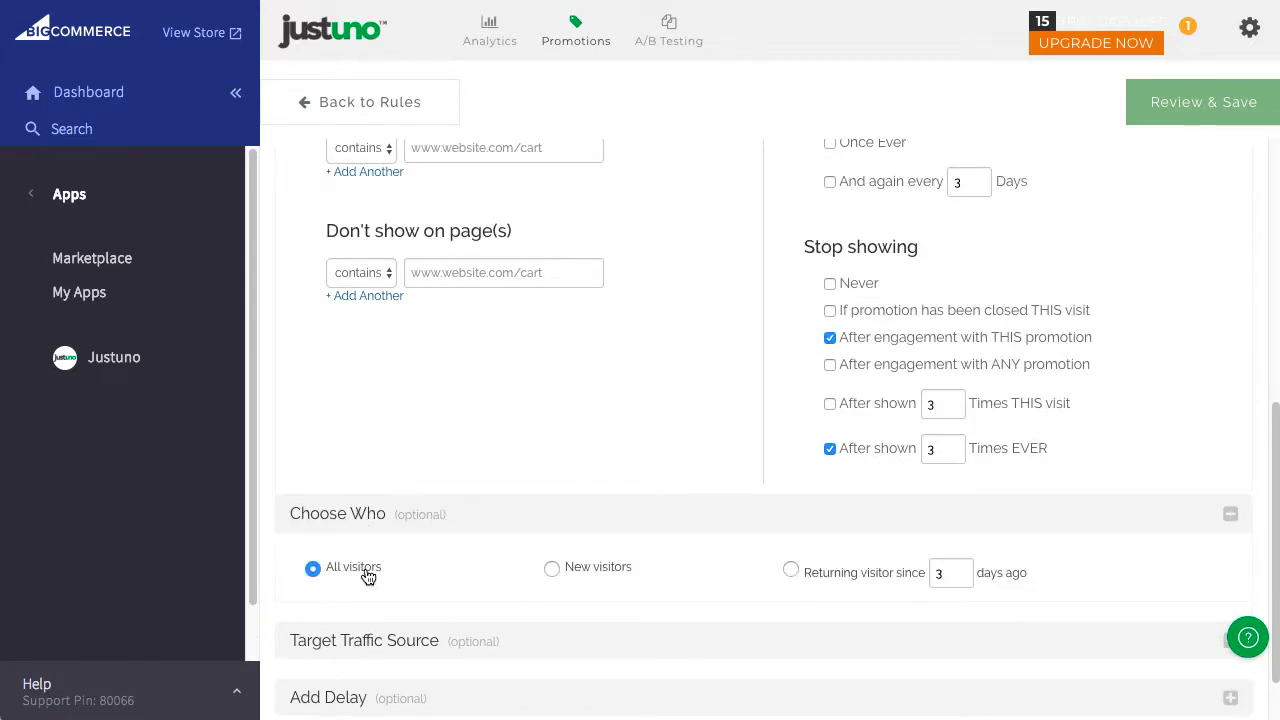
{"action": "left_click", "coordinate": [360, 516]}
Delay the popup 15 seconds on the page and review and save the rules.
{"action": "left_click", "coordinate": [426, 631]}
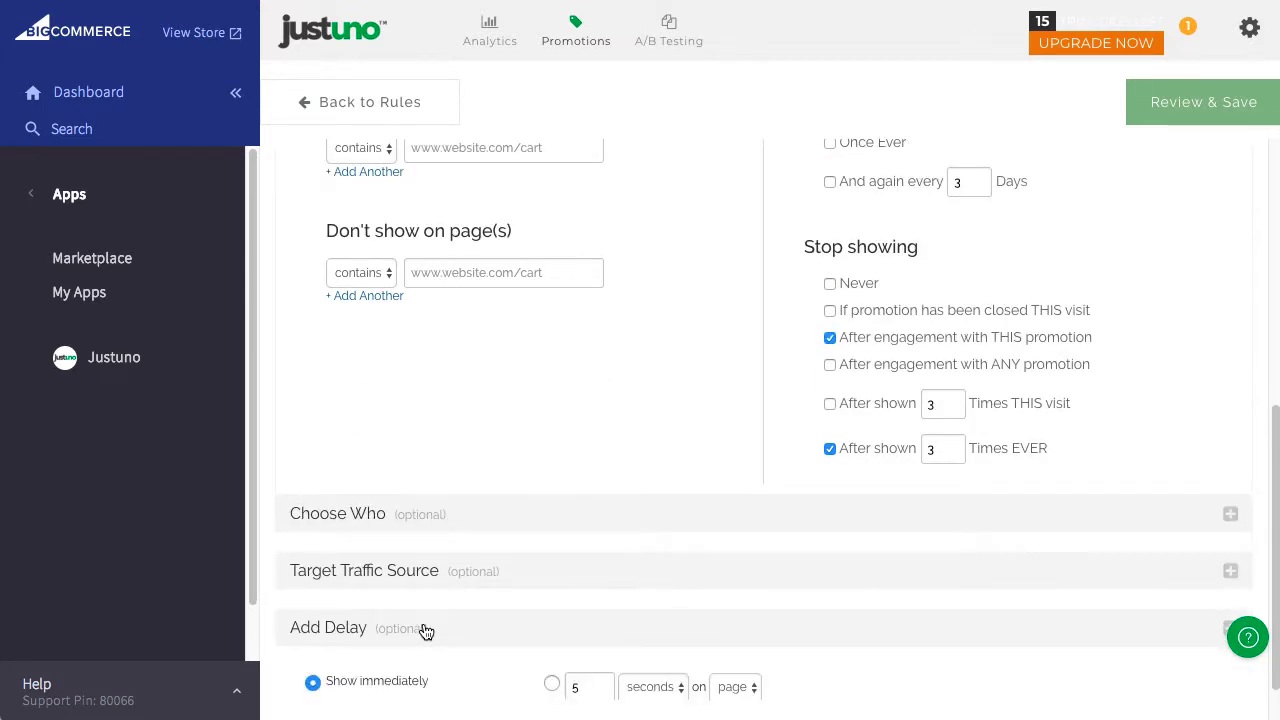
{"action": "scroll", "coordinate": [683, 607], "scroll_direction": "down", "scroll_amount": 1}
{"action": "left_click", "coordinate": [551, 613]}
{"action": "left_click", "coordinate": [573, 618]}
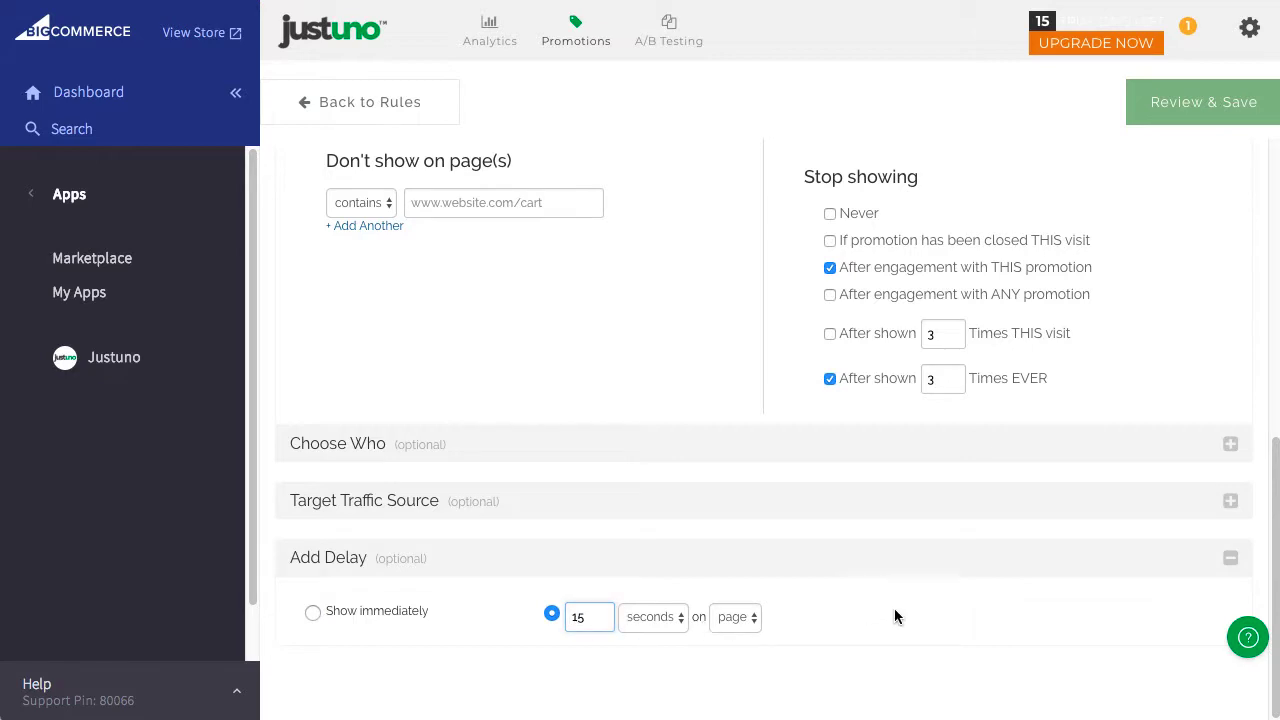
{"action": "scroll", "coordinate": [890, 612], "scroll_direction": "up", "scroll_amount": 8}
{"action": "left_click", "coordinate": [1184, 100]}
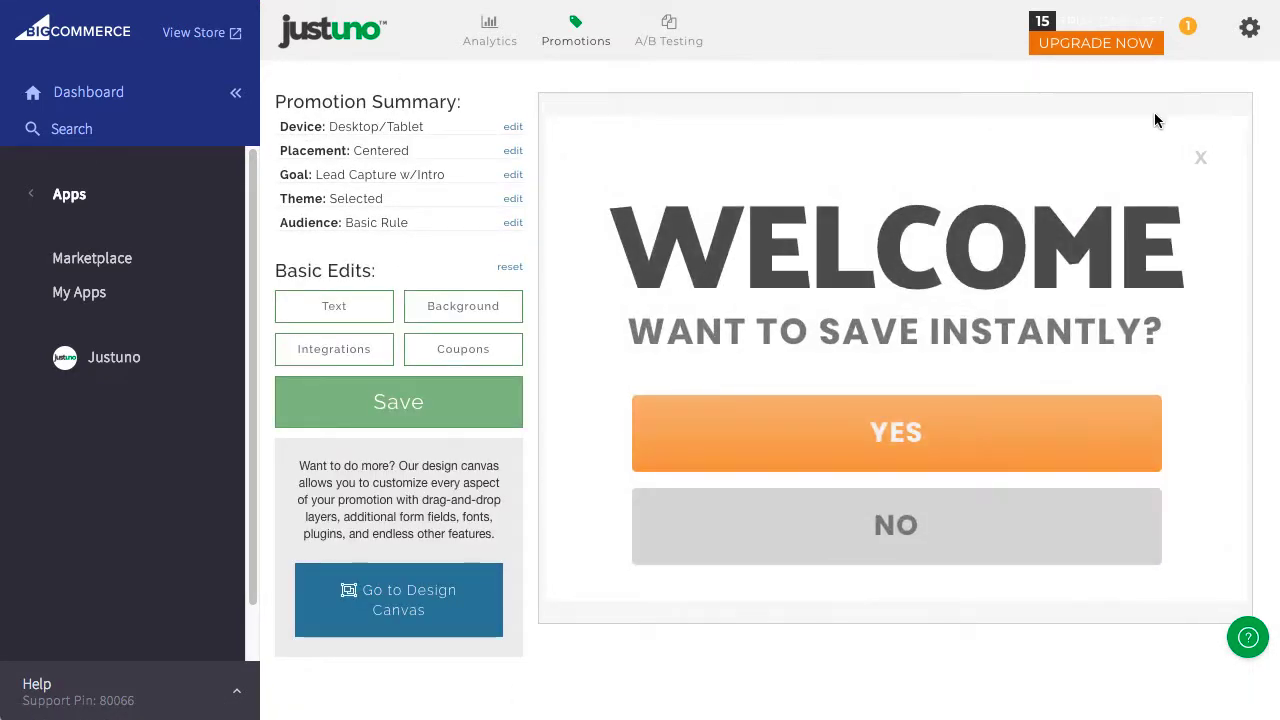
Replace the WELCOME headline with ENJOY.
{"action": "left_click", "coordinate": [342, 306]}
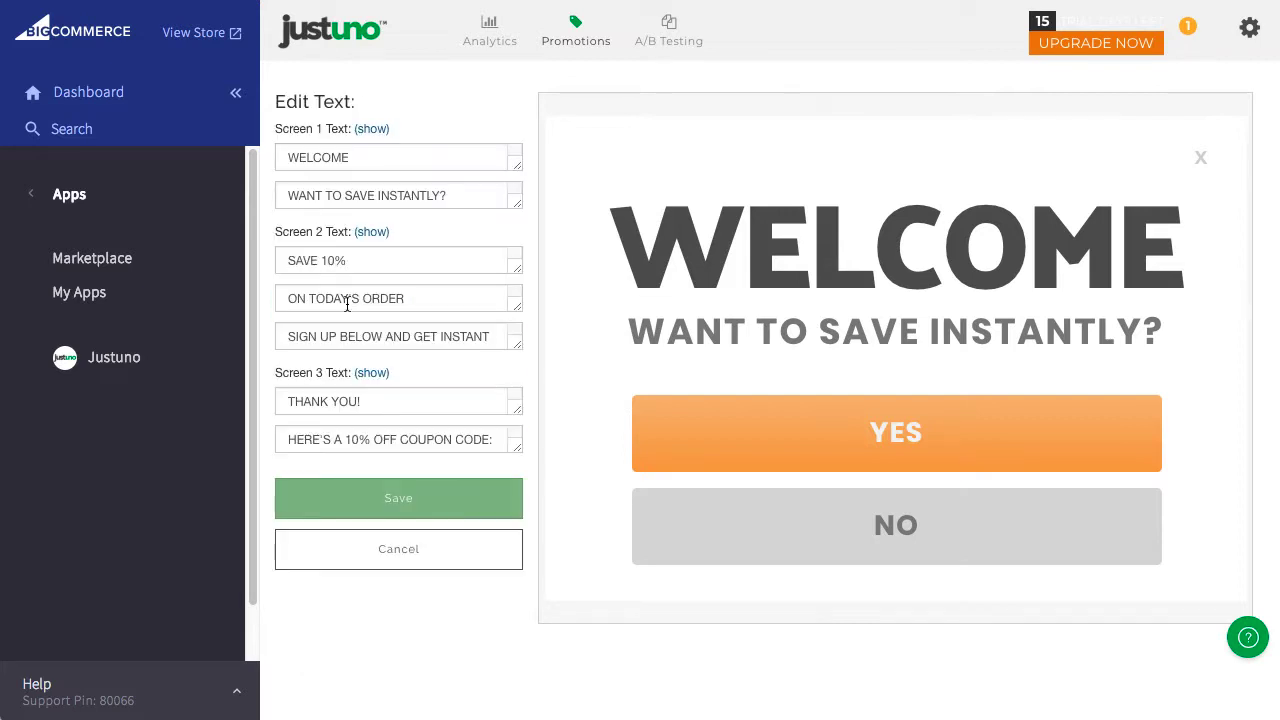
{"action": "left_click", "coordinate": [363, 158]}
{"action": "key", "text": "ctrl+a"}
{"action": "type", "text": "ENJOY"}
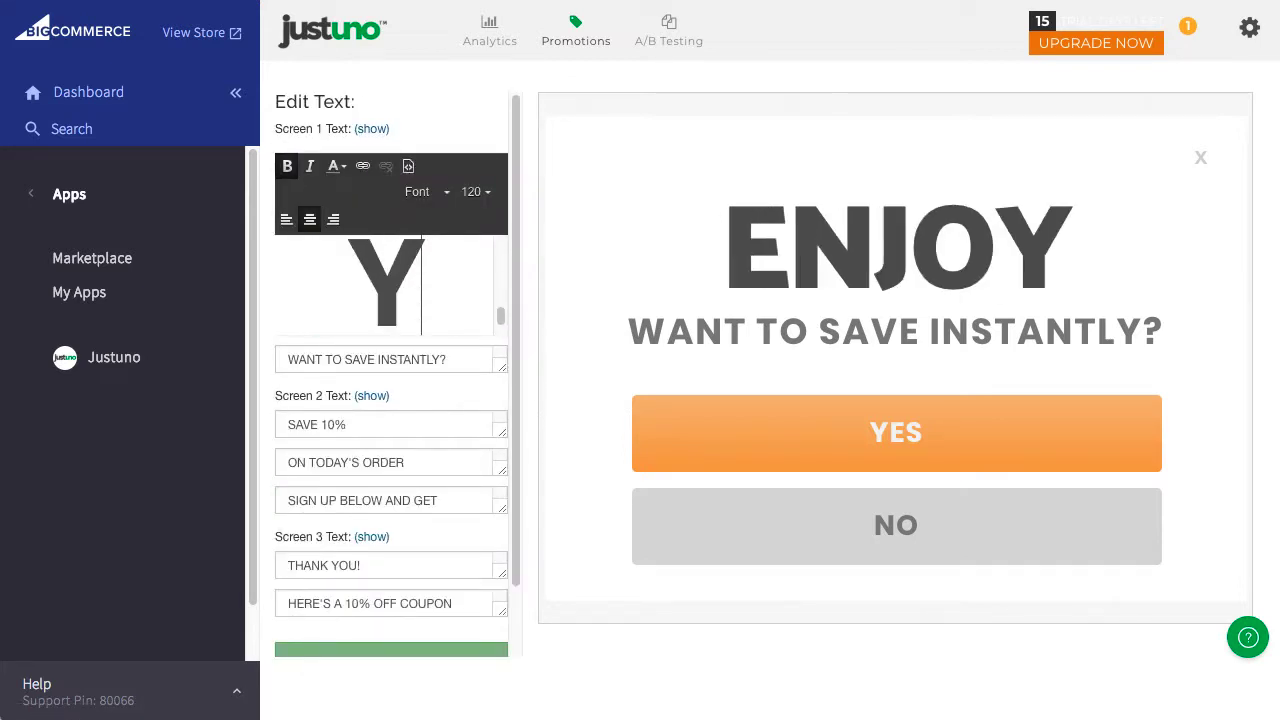
{"action": "left_click", "coordinate": [392, 650]}
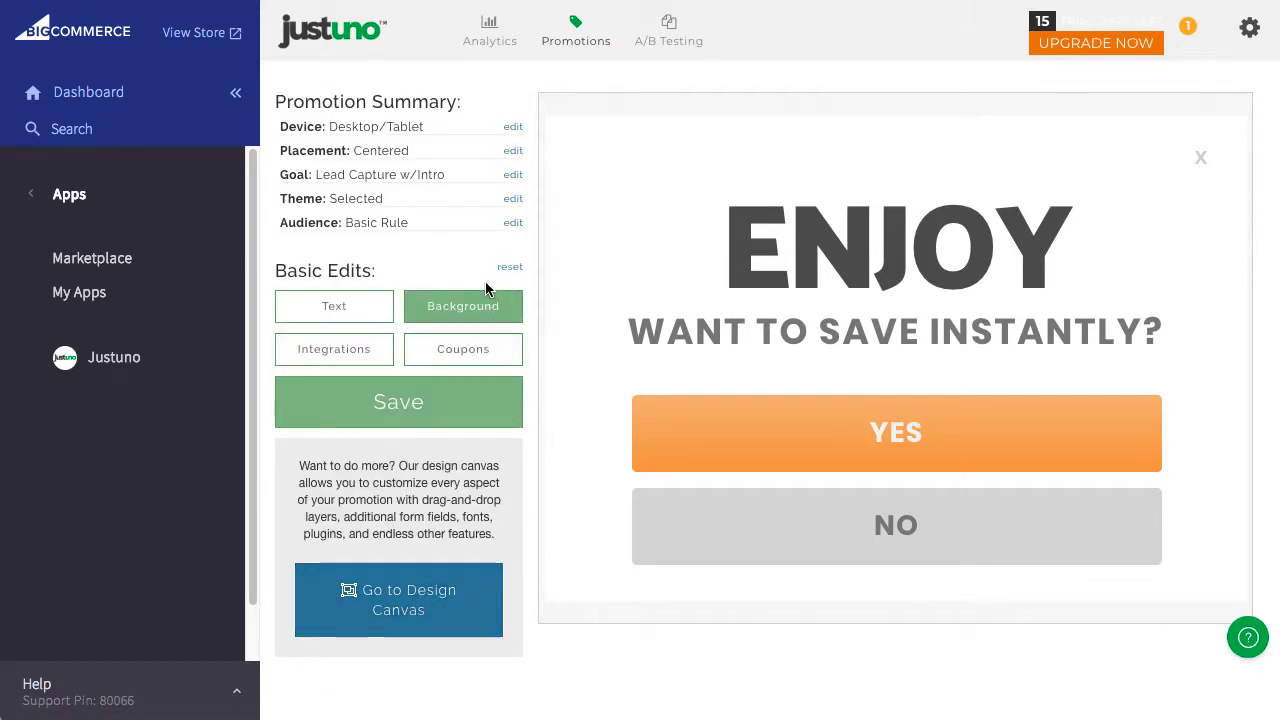
Set the promotion background colour to white (#ffffff).
{"action": "left_click", "coordinate": [463, 313]}
{"action": "left_click", "coordinate": [330, 450]}
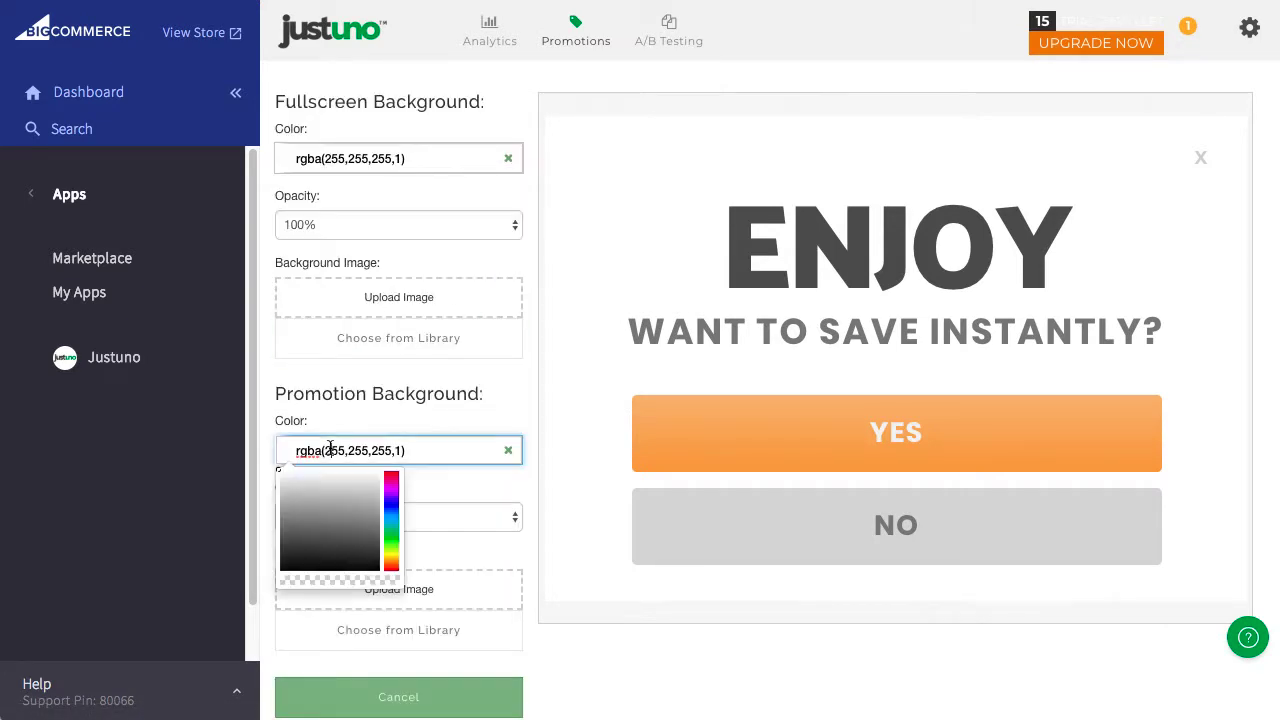
{"action": "left_click_drag", "start_coordinate": [322, 516], "coordinate": [281, 472]}
{"action": "left_click", "coordinate": [440, 696]}
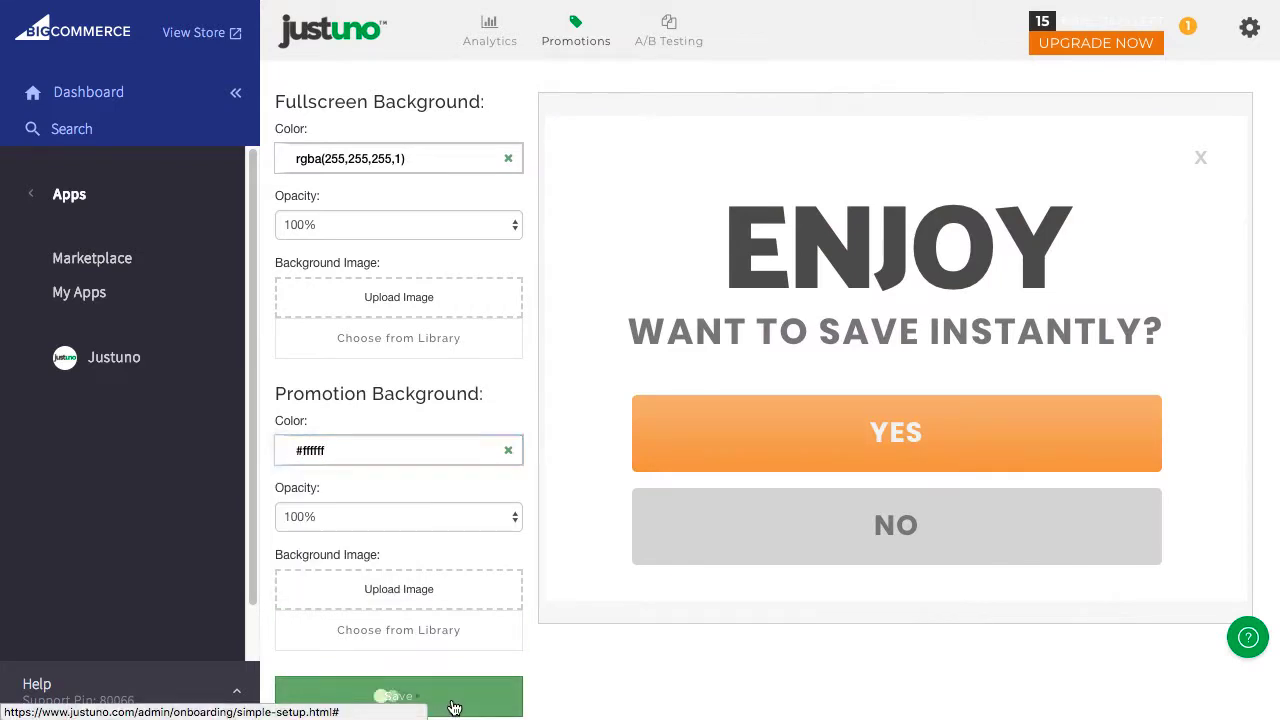
Add the coupon code 'testcoupon'.
{"action": "left_click", "coordinate": [463, 349]}
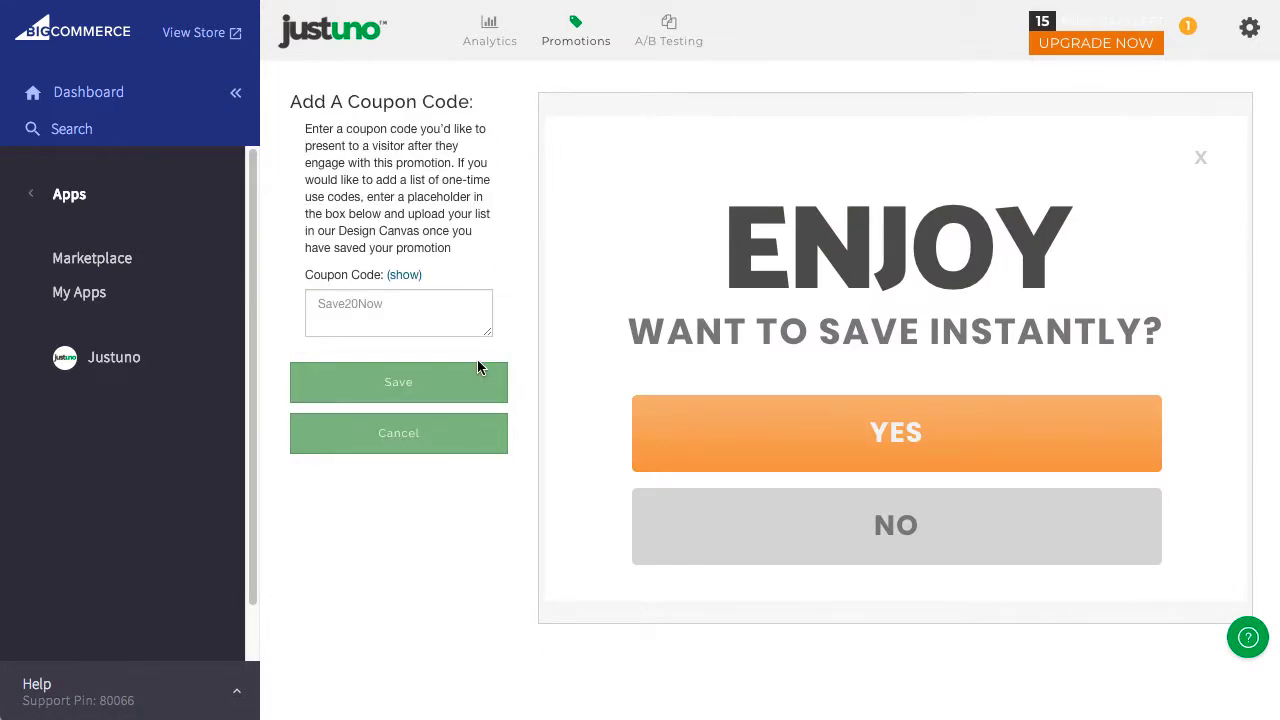
{"action": "left_click", "coordinate": [369, 308]}
{"action": "type", "text": "testcoupon"}
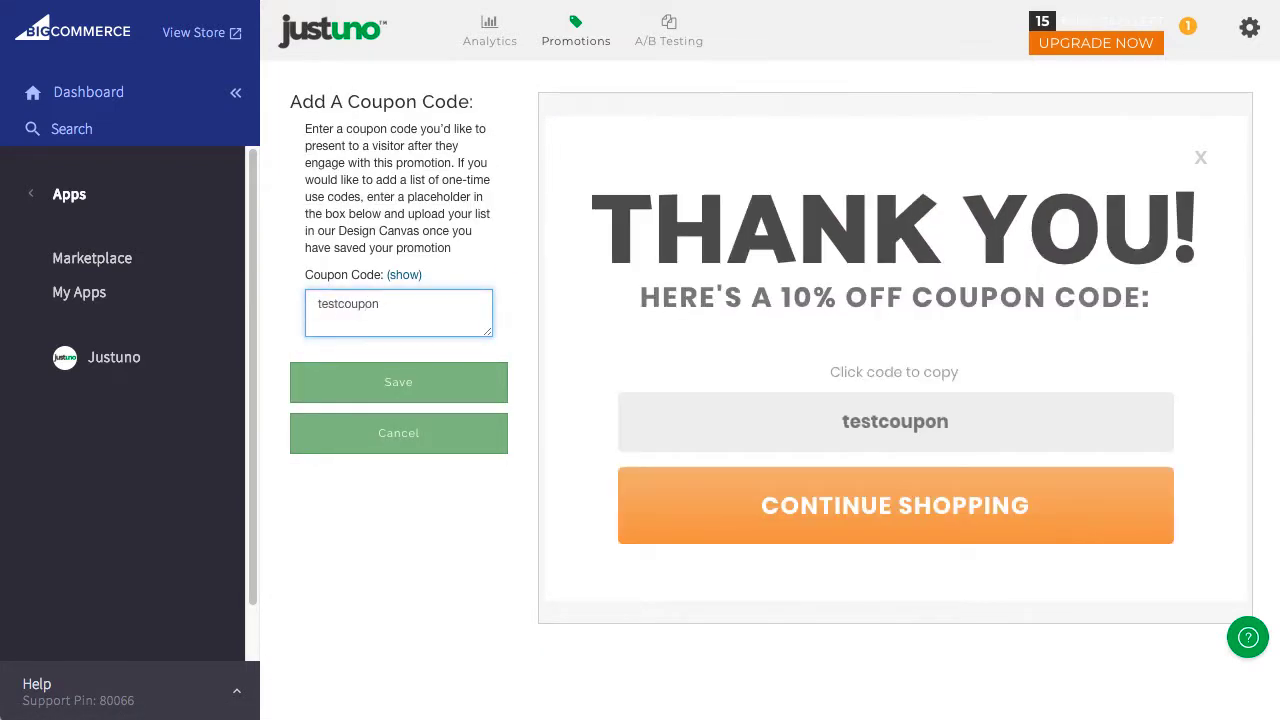
{"action": "left_click", "coordinate": [398, 382]}
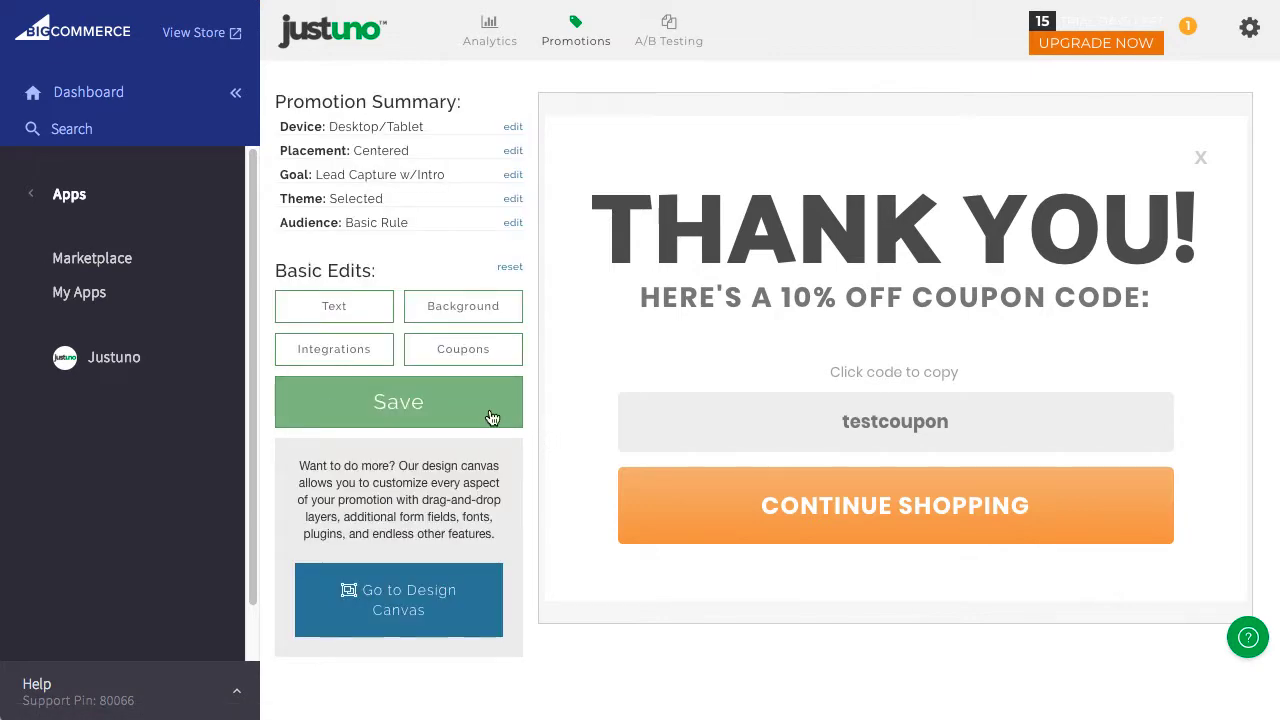
Connect the popup's email integration to the MailChimp account via Easy Login.
{"action": "left_click", "coordinate": [359, 358]}
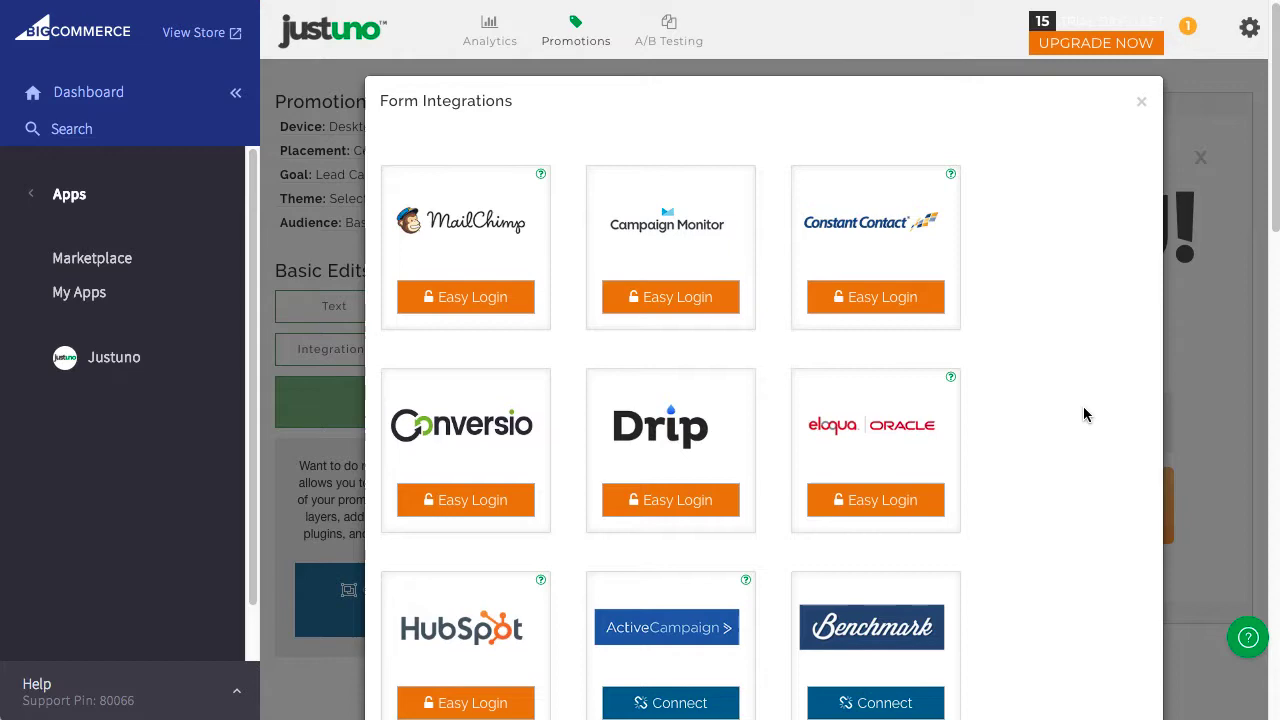
{"action": "scroll", "coordinate": [1083, 406], "scroll_direction": "down", "scroll_amount": 4}
{"action": "scroll", "coordinate": [1084, 408], "scroll_direction": "down", "scroll_amount": 4}
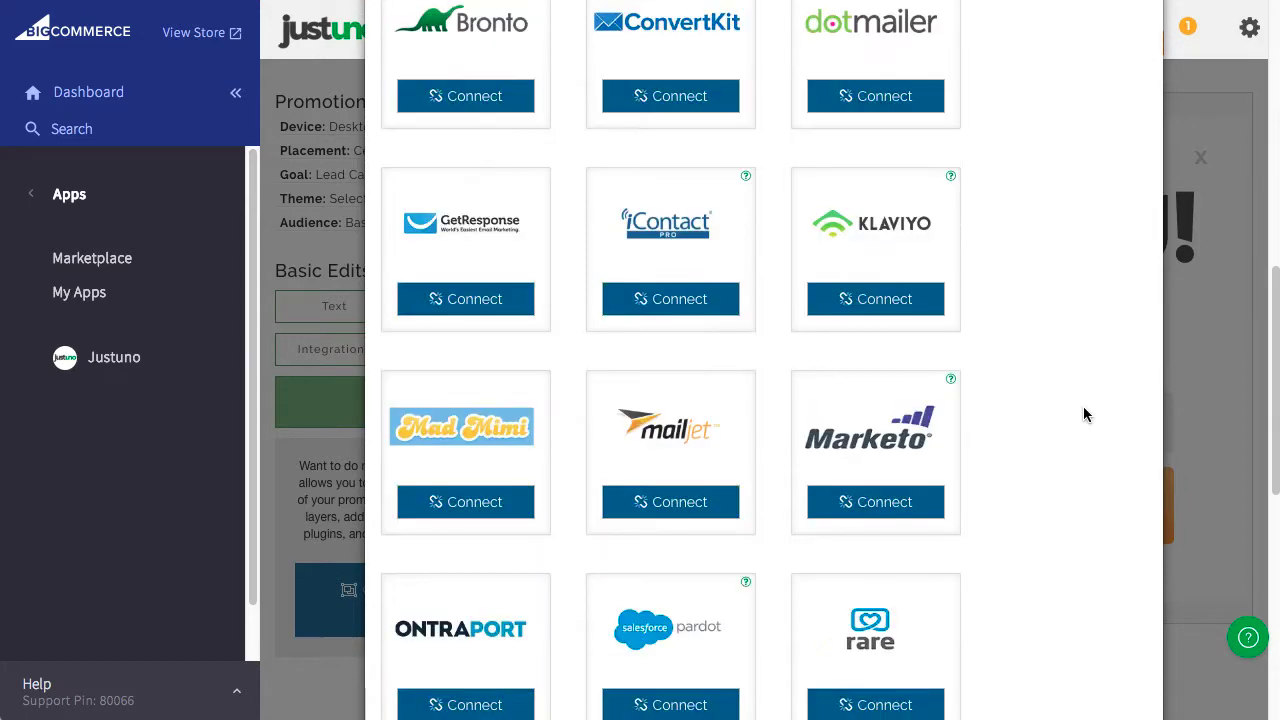
{"action": "scroll", "coordinate": [1083, 406], "scroll_direction": "down", "scroll_amount": 6}
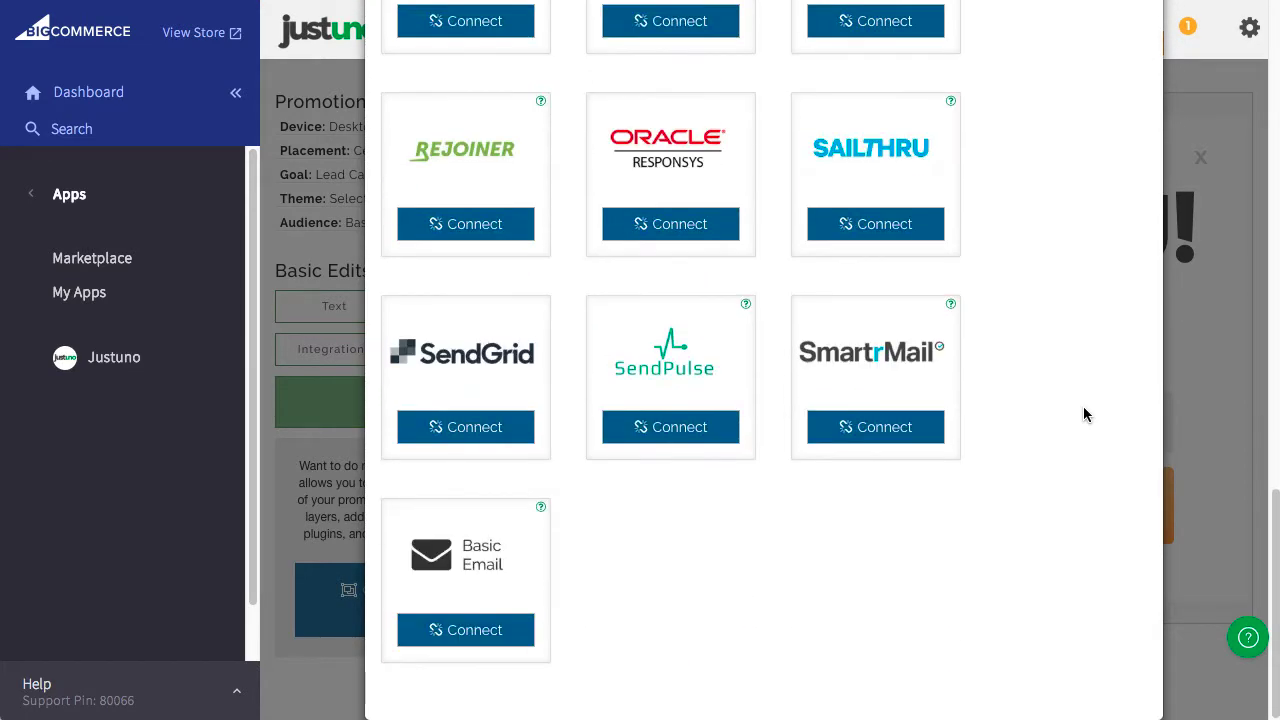
{"action": "scroll", "coordinate": [1083, 406], "scroll_direction": "up", "scroll_amount": 12}
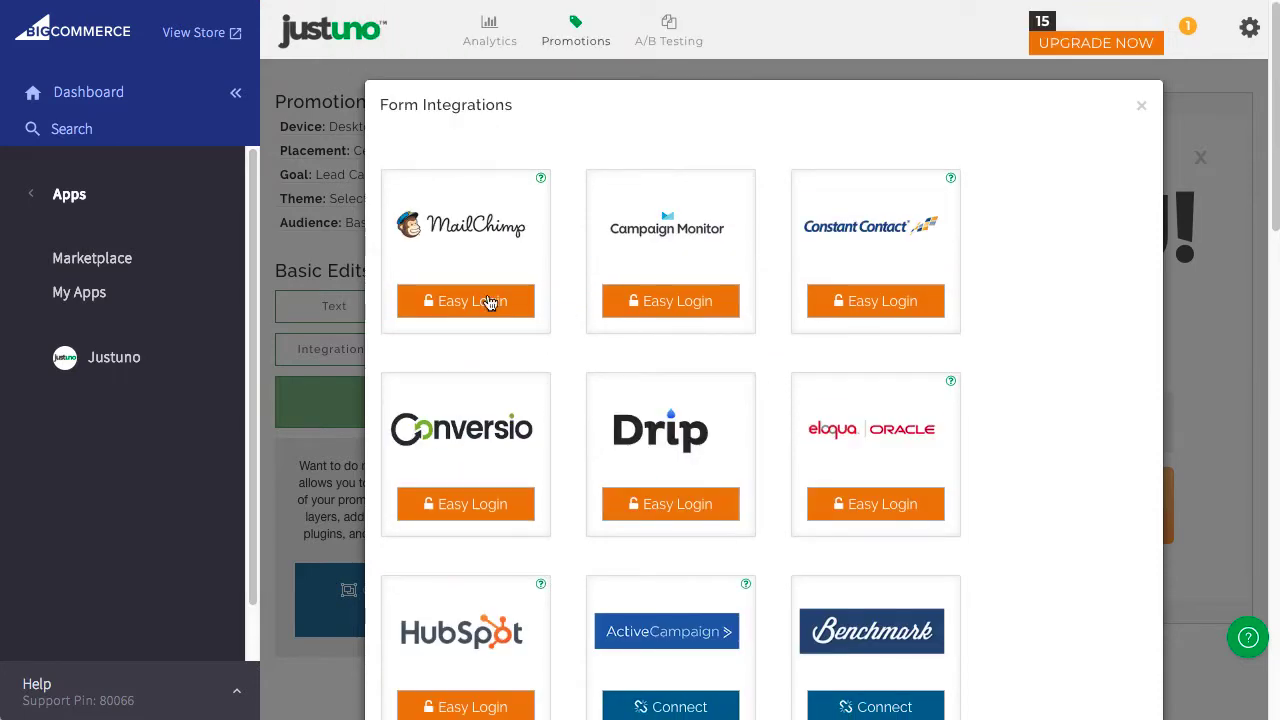
{"action": "left_click", "coordinate": [527, 318]}
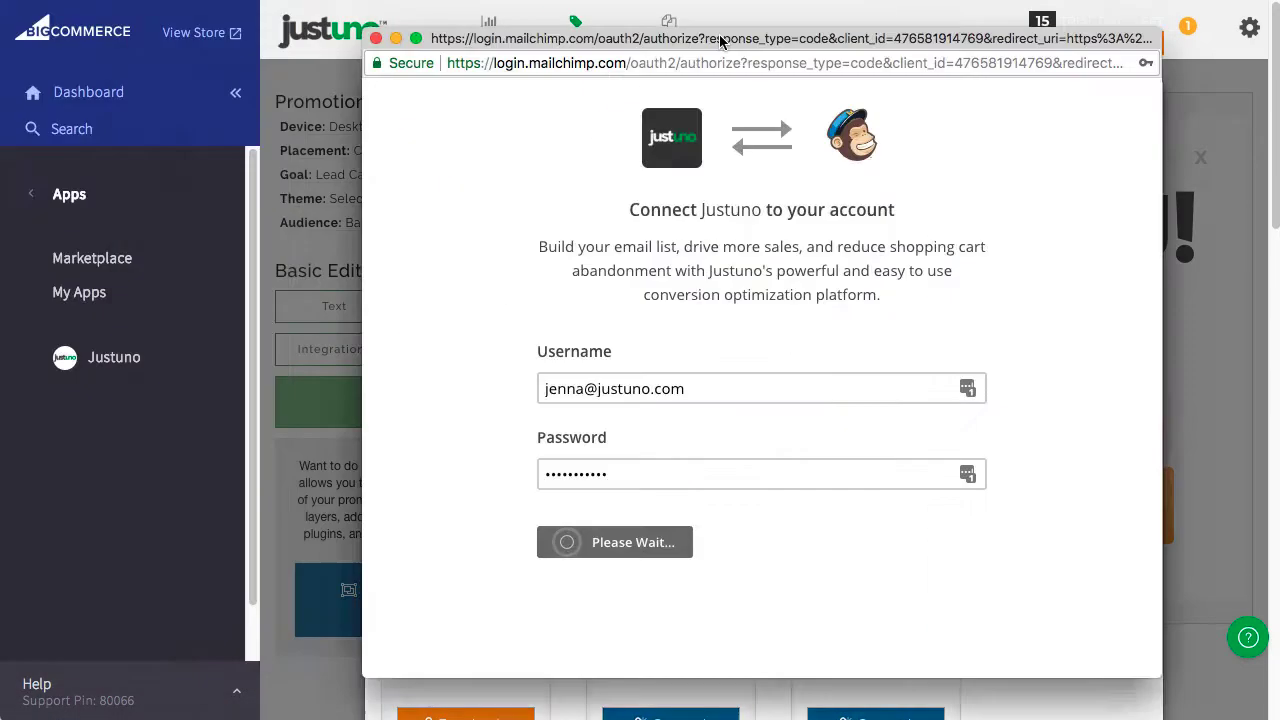
{"action": "left_click", "coordinate": [633, 418]}
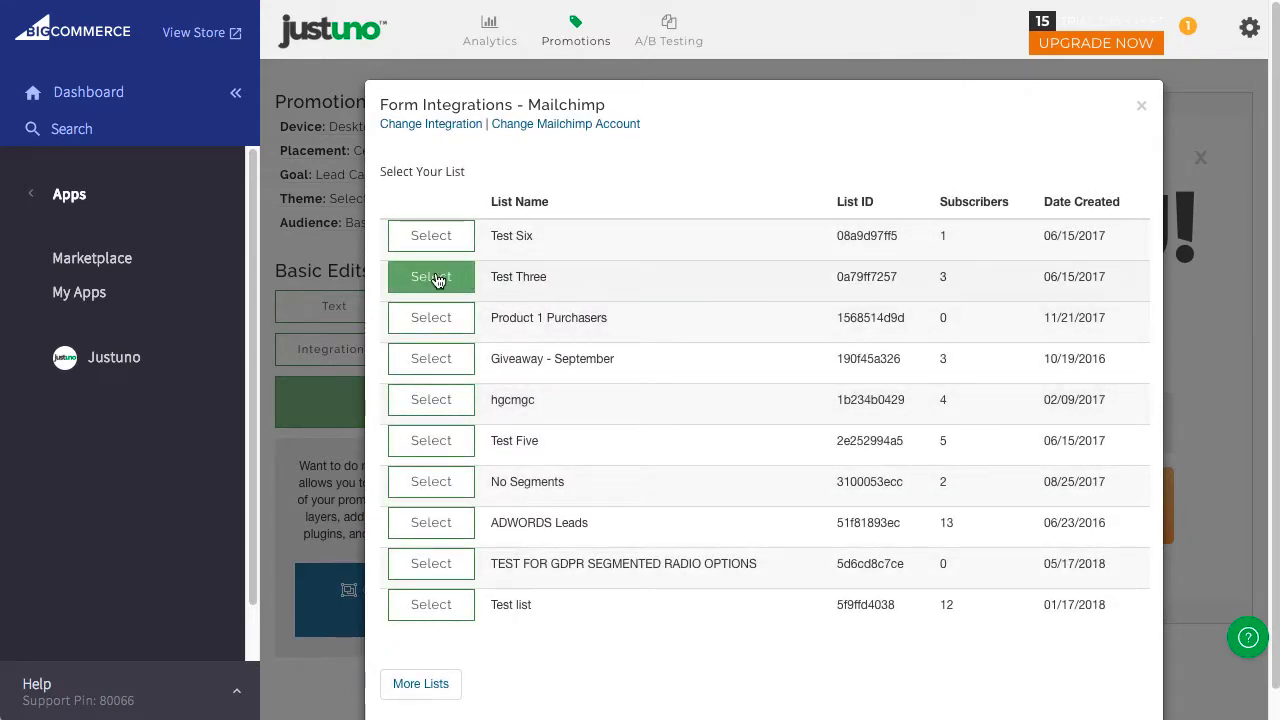
Choose the Test Three list, save the promotion and publish it.
{"action": "left_click", "coordinate": [432, 278]}
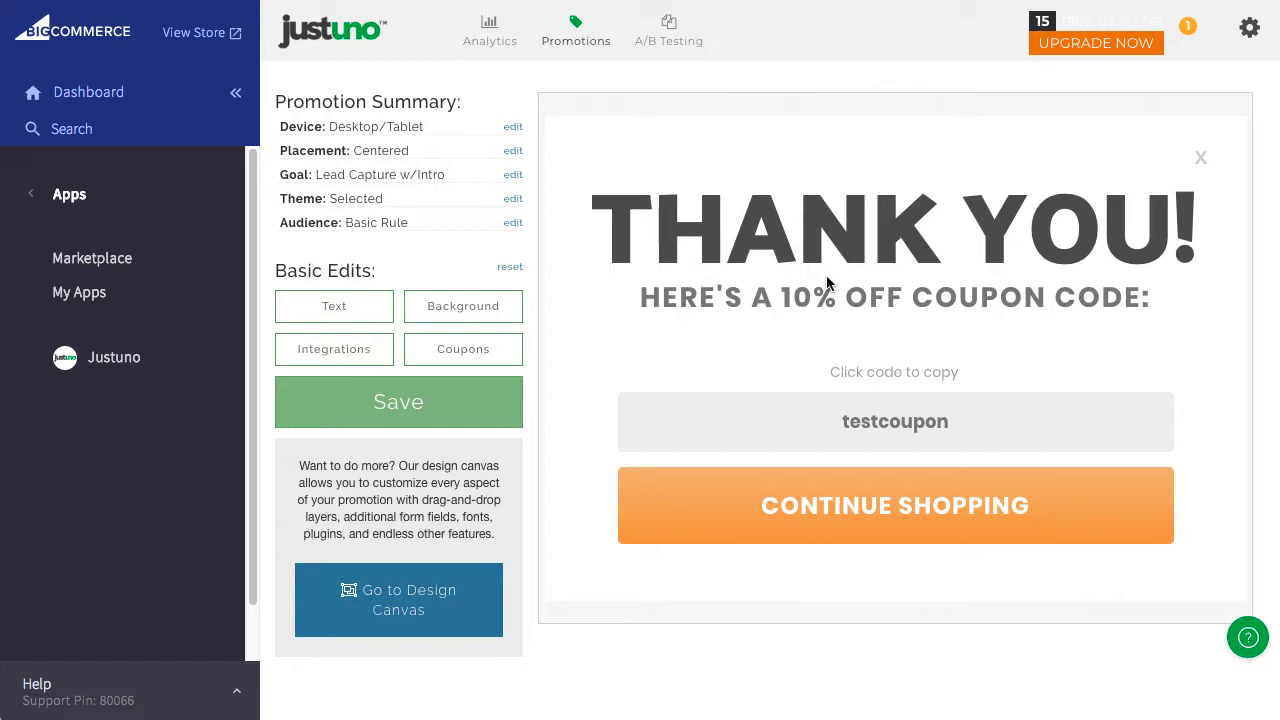
{"action": "left_click", "coordinate": [397, 406]}
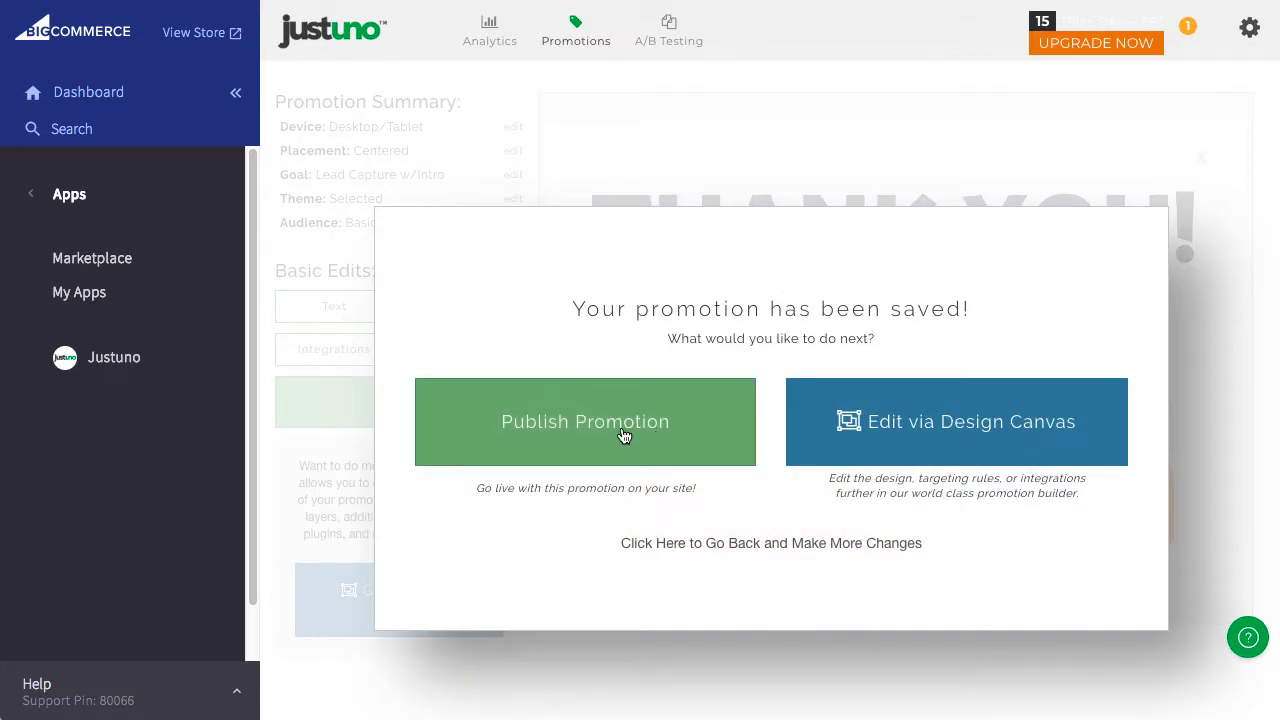
{"action": "left_click", "coordinate": [624, 436]}
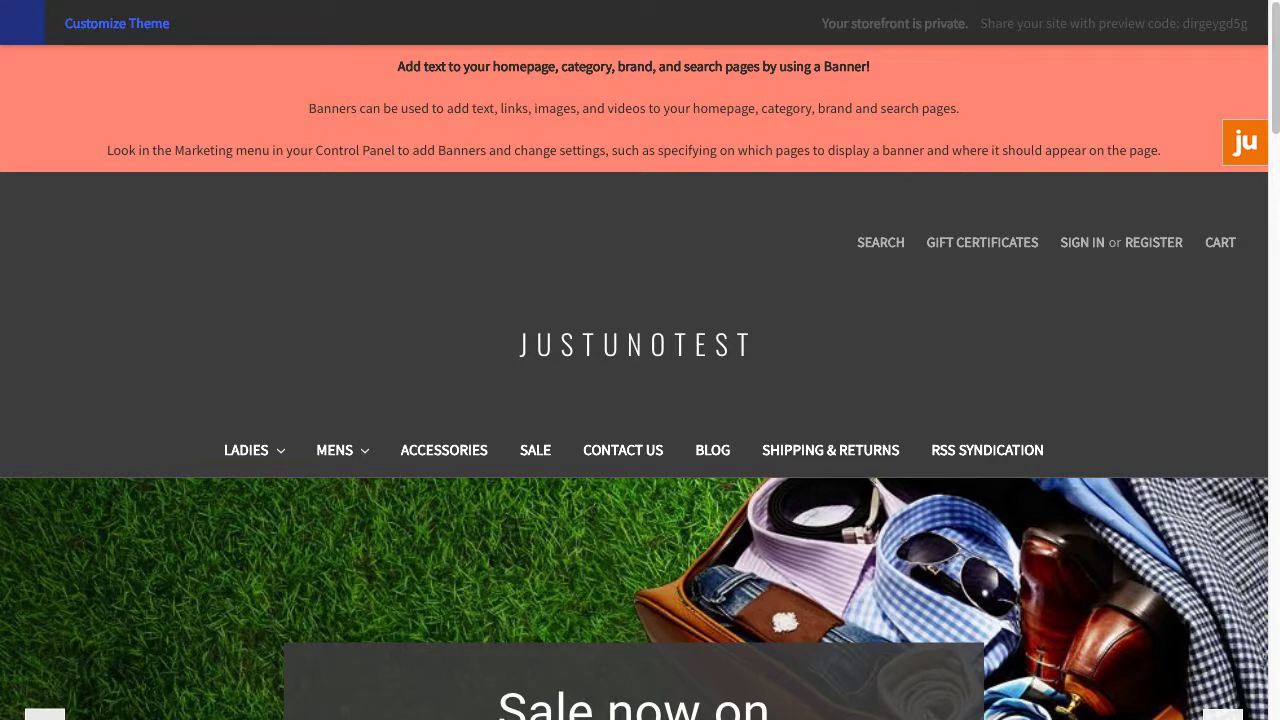
Reset the Justuno visitor profile on the storefront to test as a new visitor.
{"action": "left_click", "coordinate": [1236, 150]}
{"action": "left_click", "coordinate": [646, 343]}
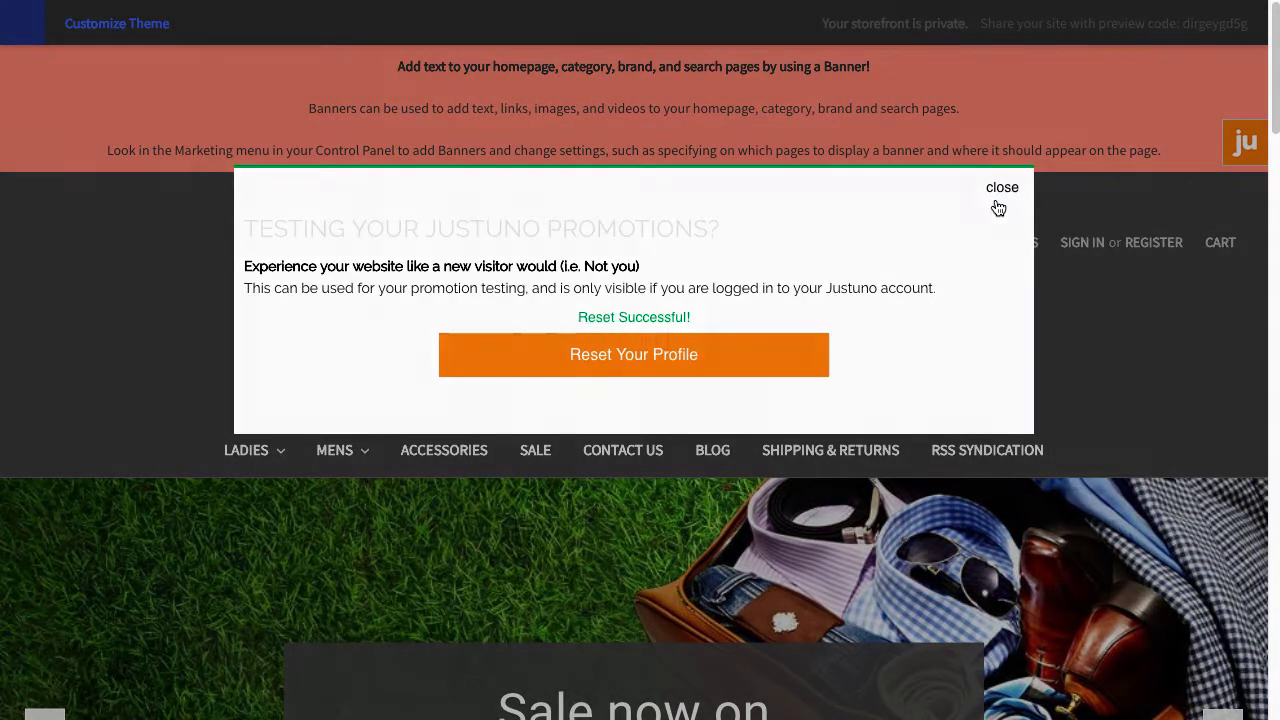
{"action": "left_click", "coordinate": [1002, 188]}
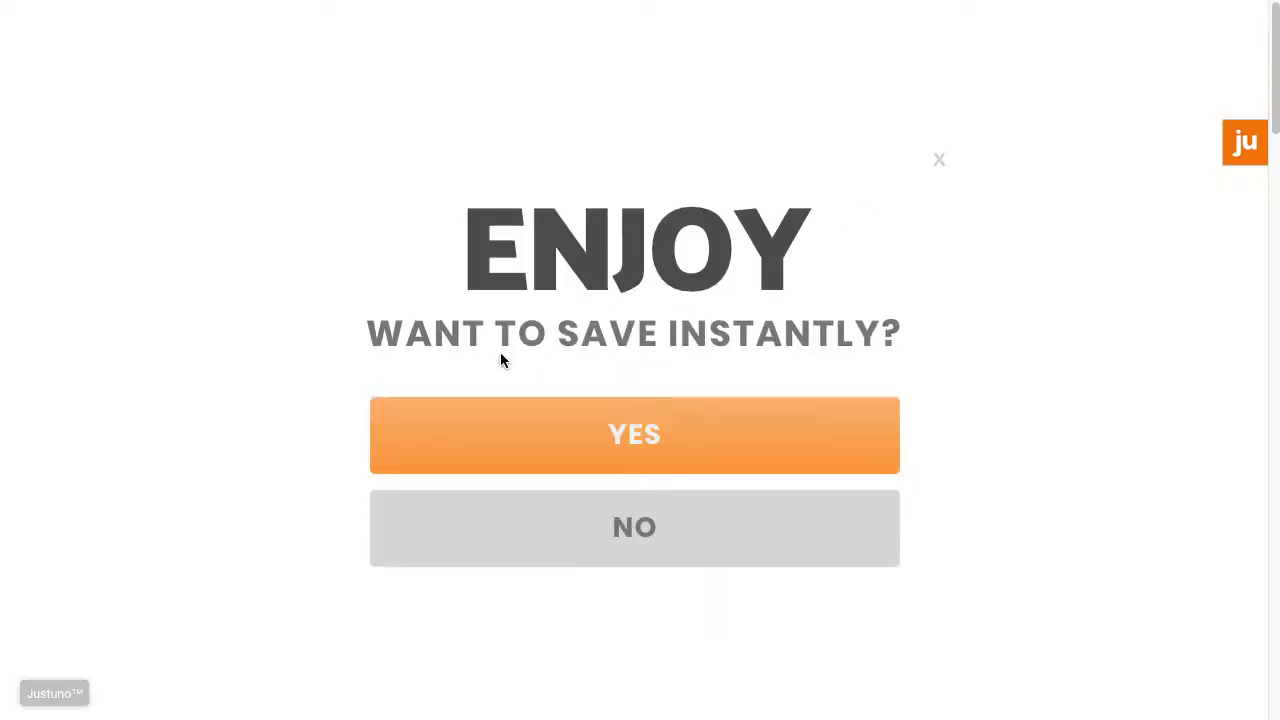
Accept the ENJOY offer, submit a test email, and copy the testcoupon code.
{"action": "left_click", "coordinate": [575, 453]}
{"action": "left_click", "coordinate": [626, 420]}
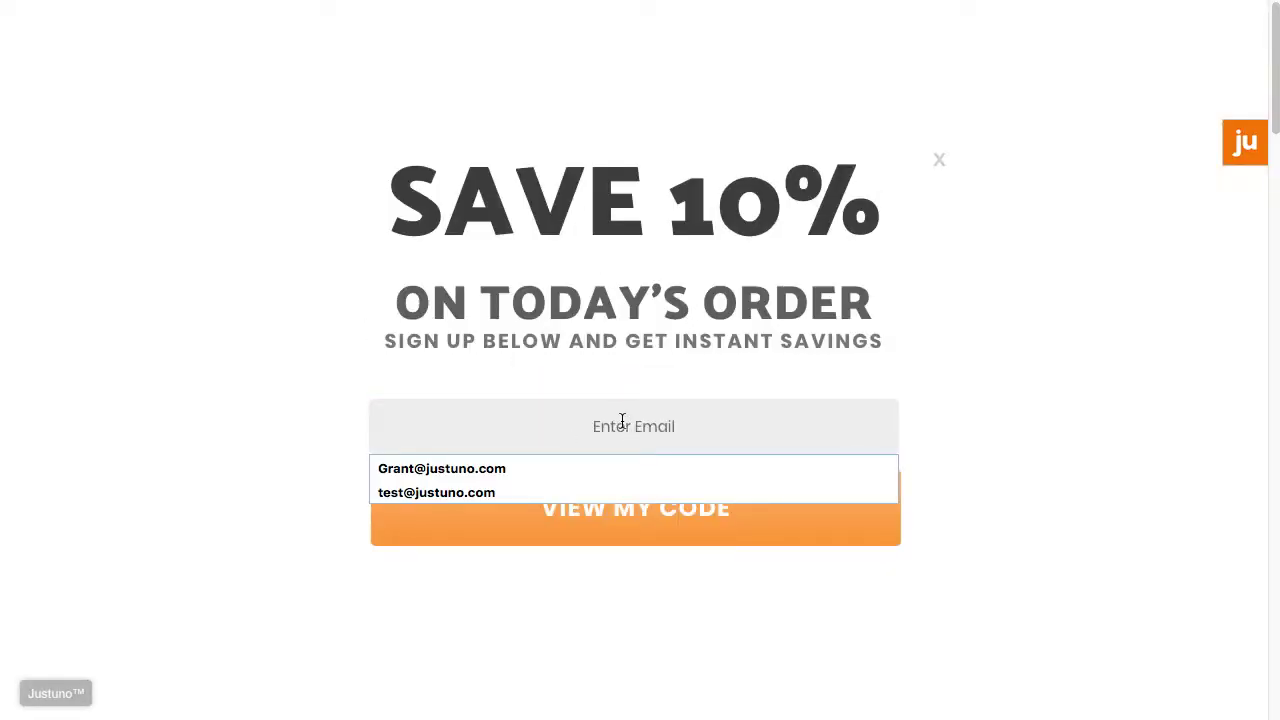
{"action": "left_click", "coordinate": [551, 492]}
{"action": "left_click", "coordinate": [556, 510]}
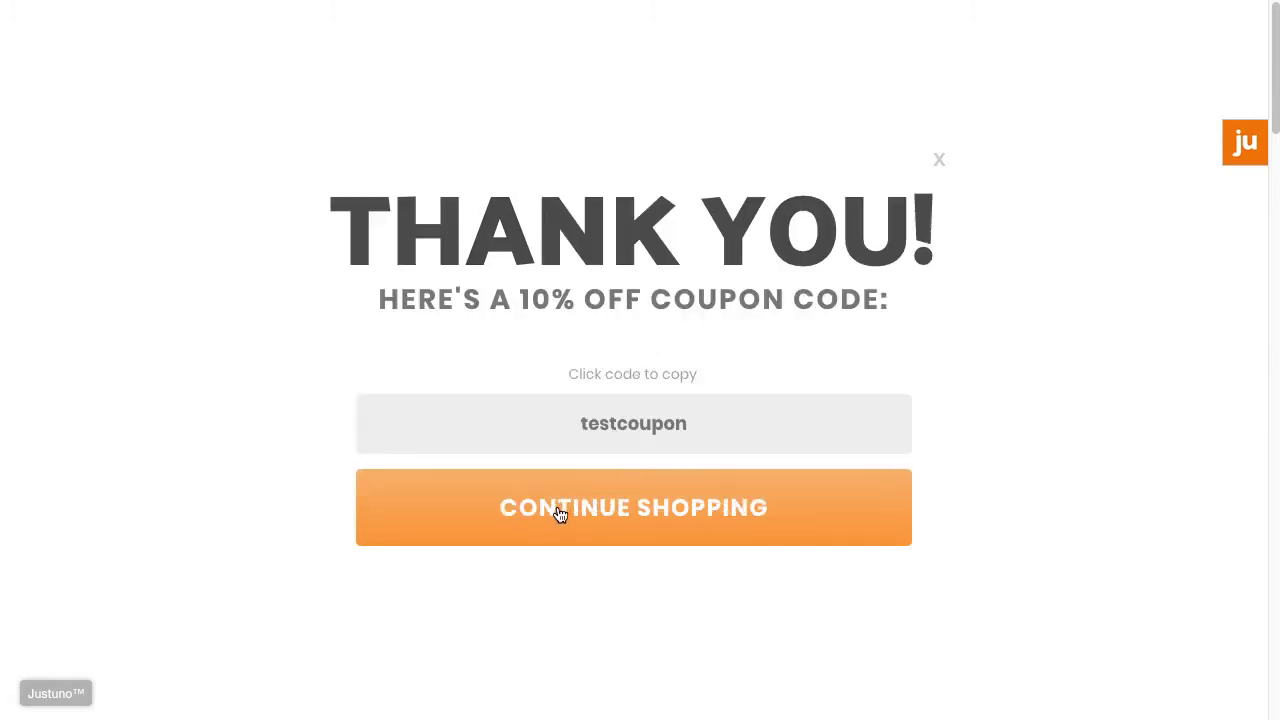
{"action": "left_click", "coordinate": [690, 428]}
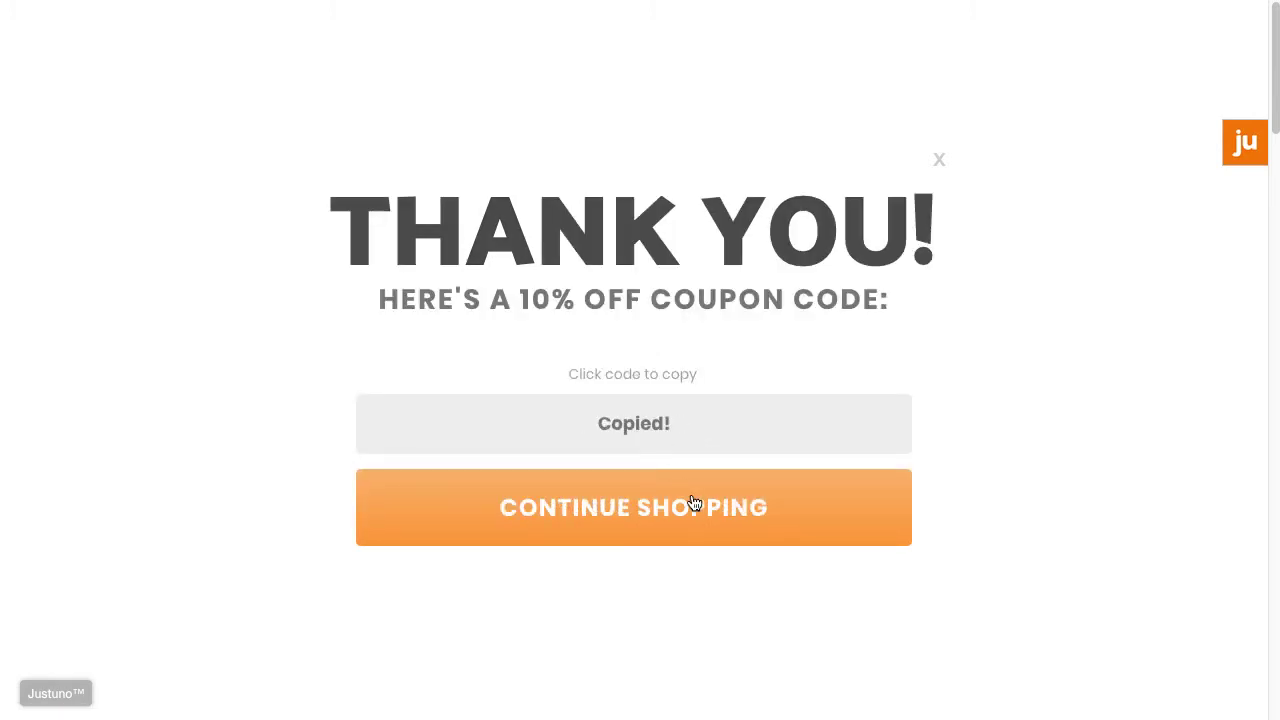